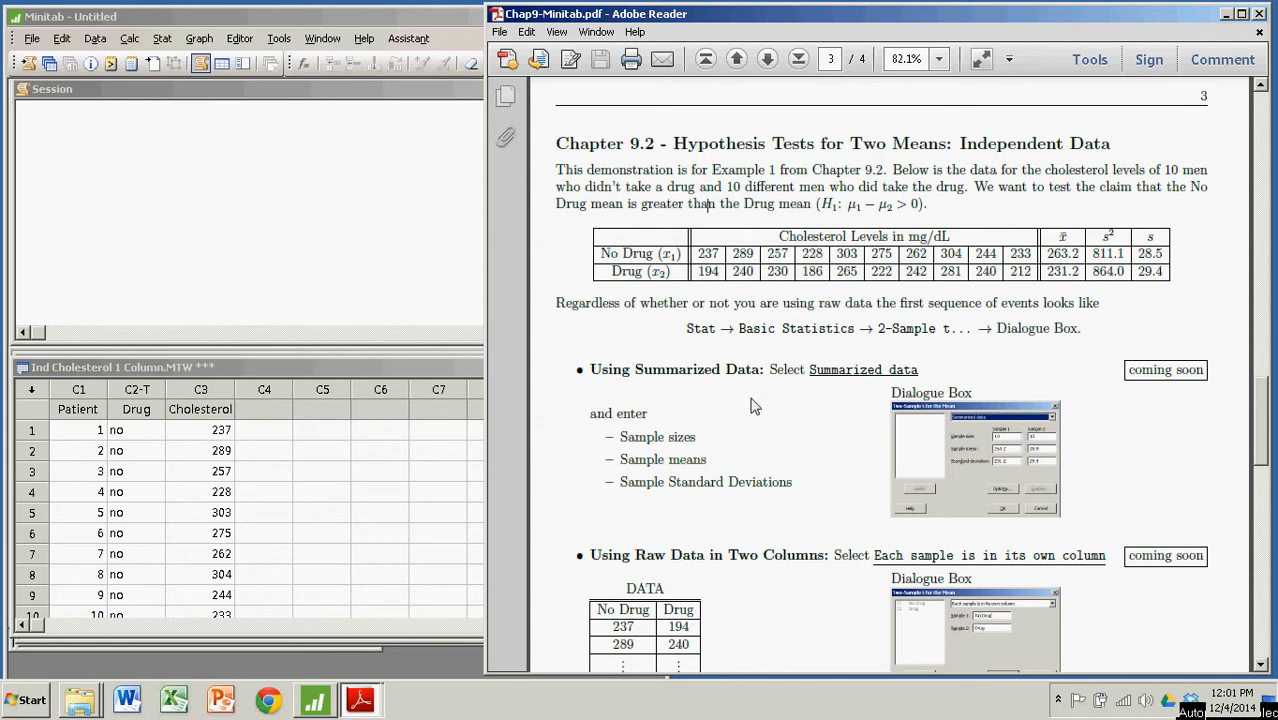
Step: Review the Chapter 9.2 instructions for running the test with raw data in one column
scroll(755, 430, down, 3)
scroll(755, 400, down, 5)
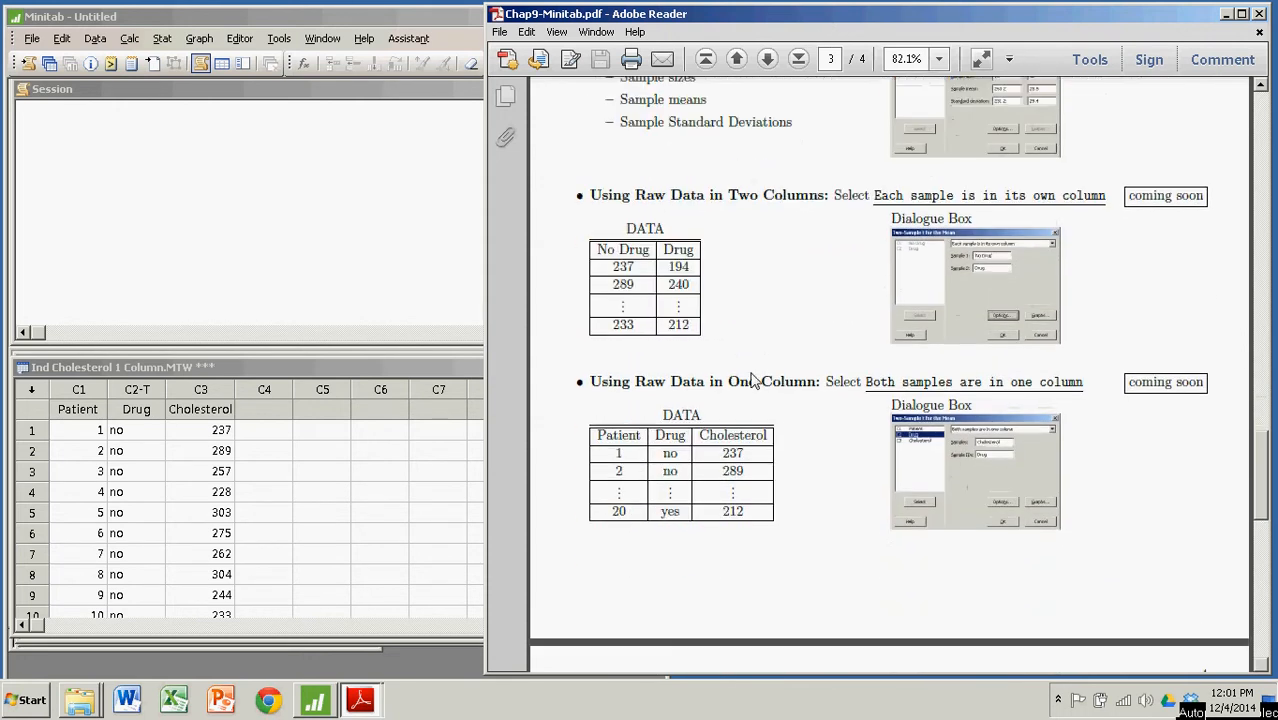
drag(597, 385, 807, 381)
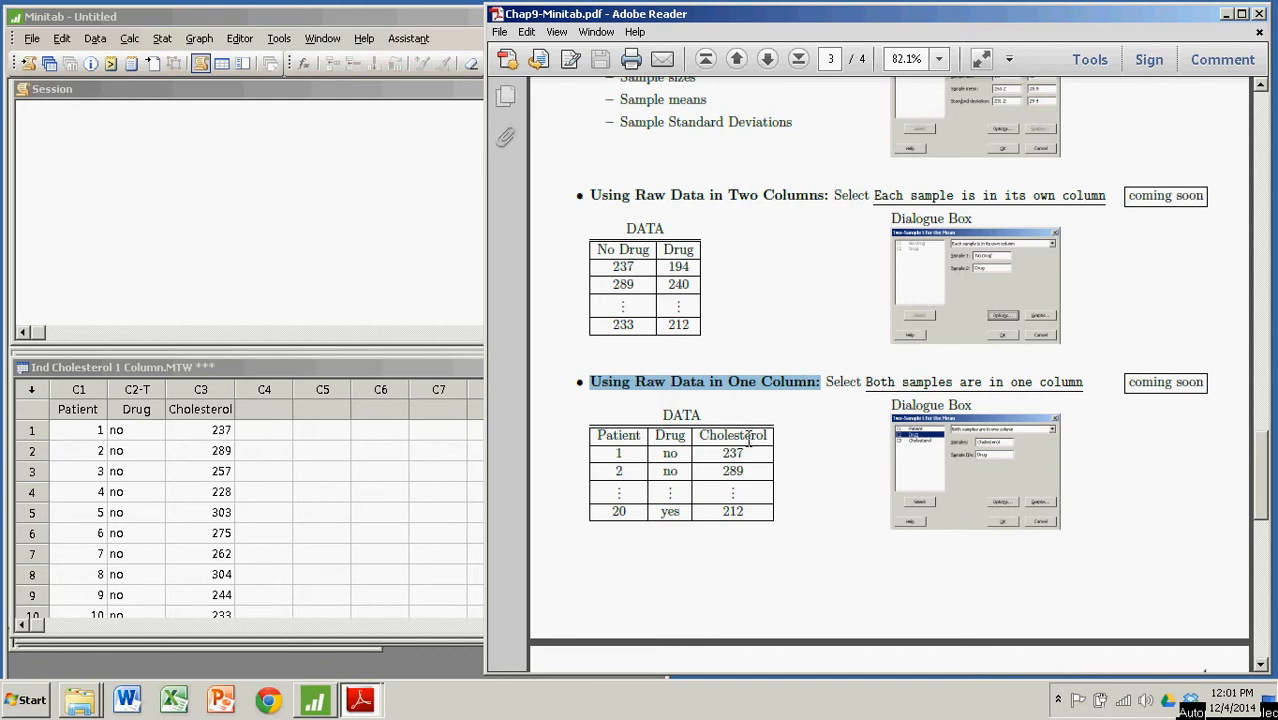
click(820, 445)
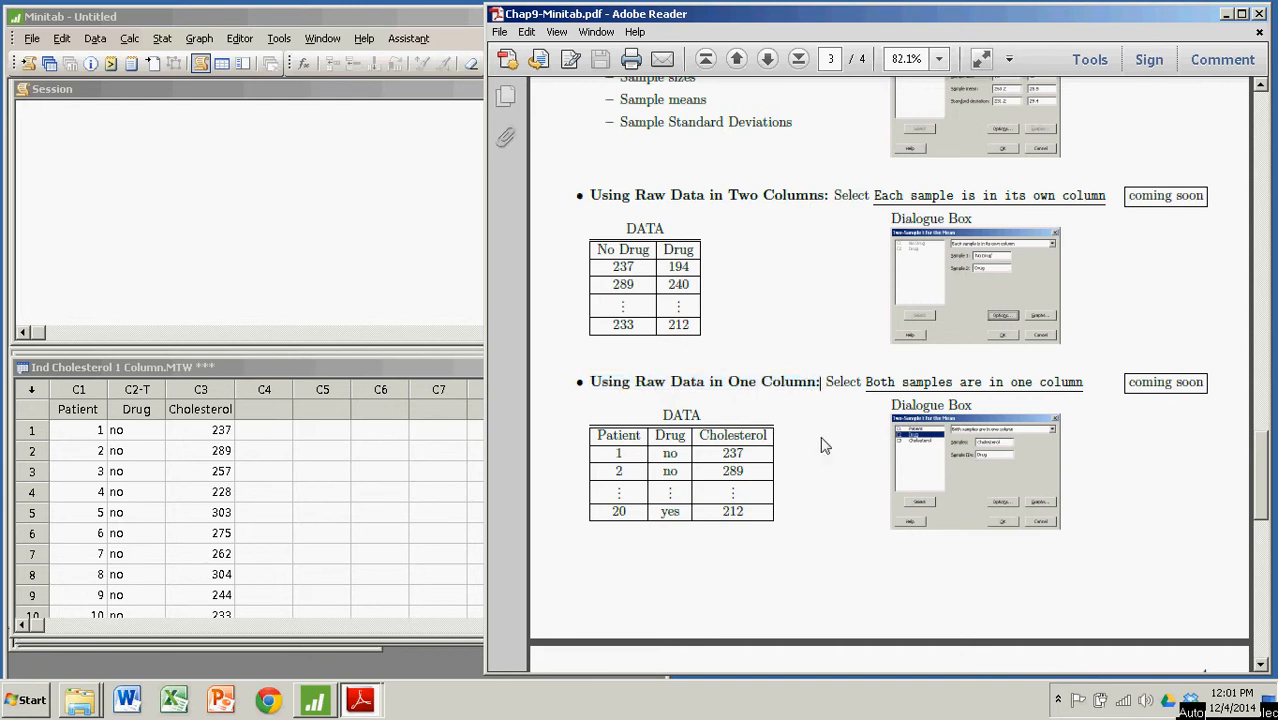
scroll(812, 463, up, 2)
scroll(812, 463, up, 6)
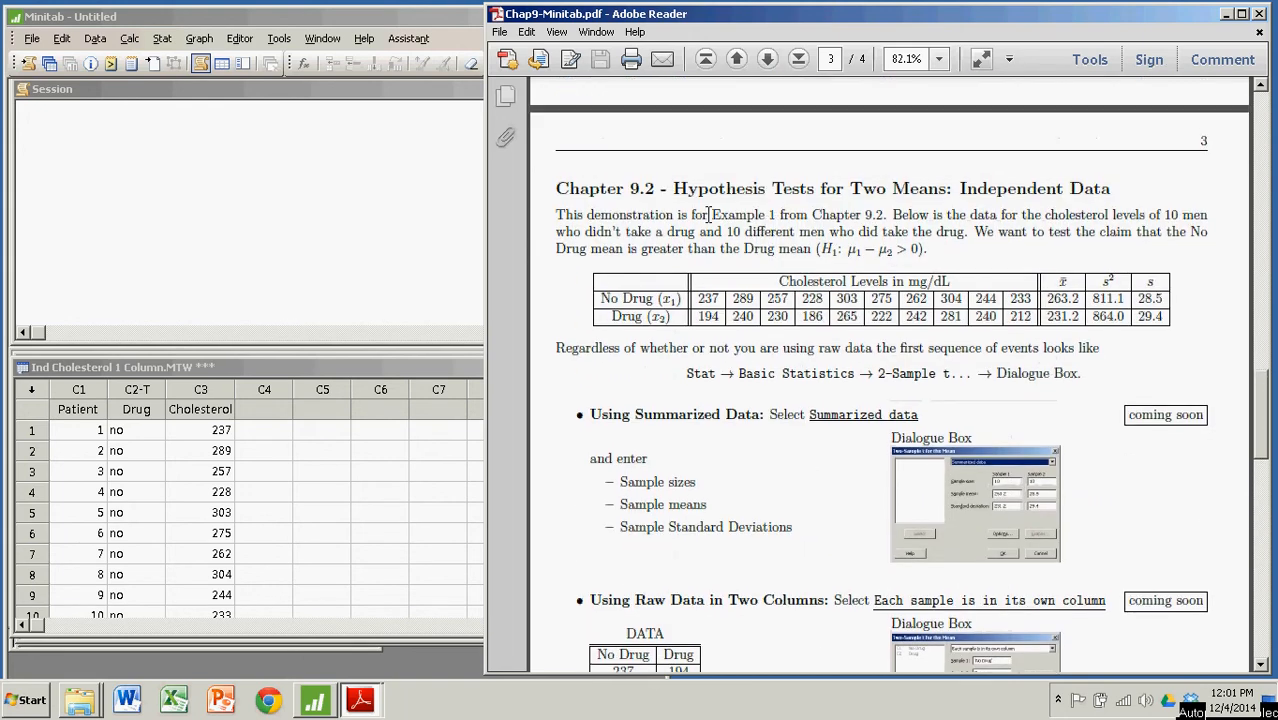
Step: Read Example 1's cholesterol data, sample means, alternative hypothesis and the command path for the 2-Sample t test
drag(711, 214, 885, 222)
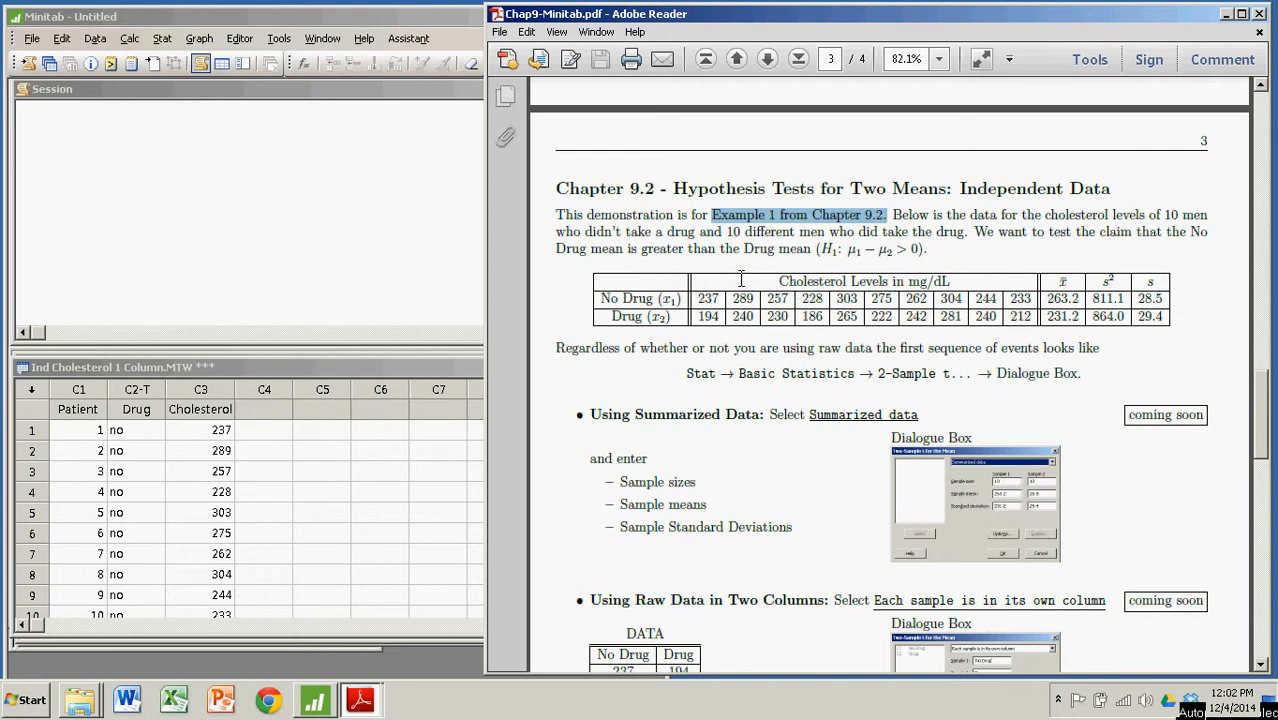
drag(697, 299, 1022, 300)
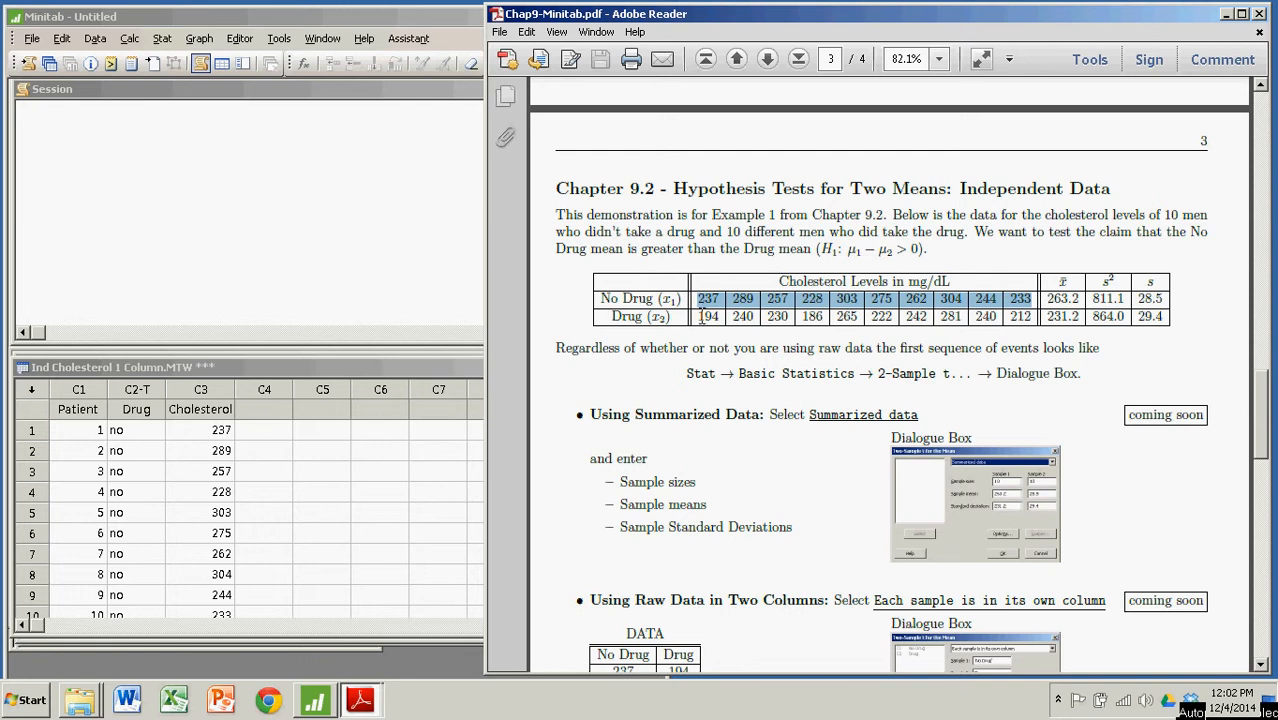
drag(702, 316, 1024, 316)
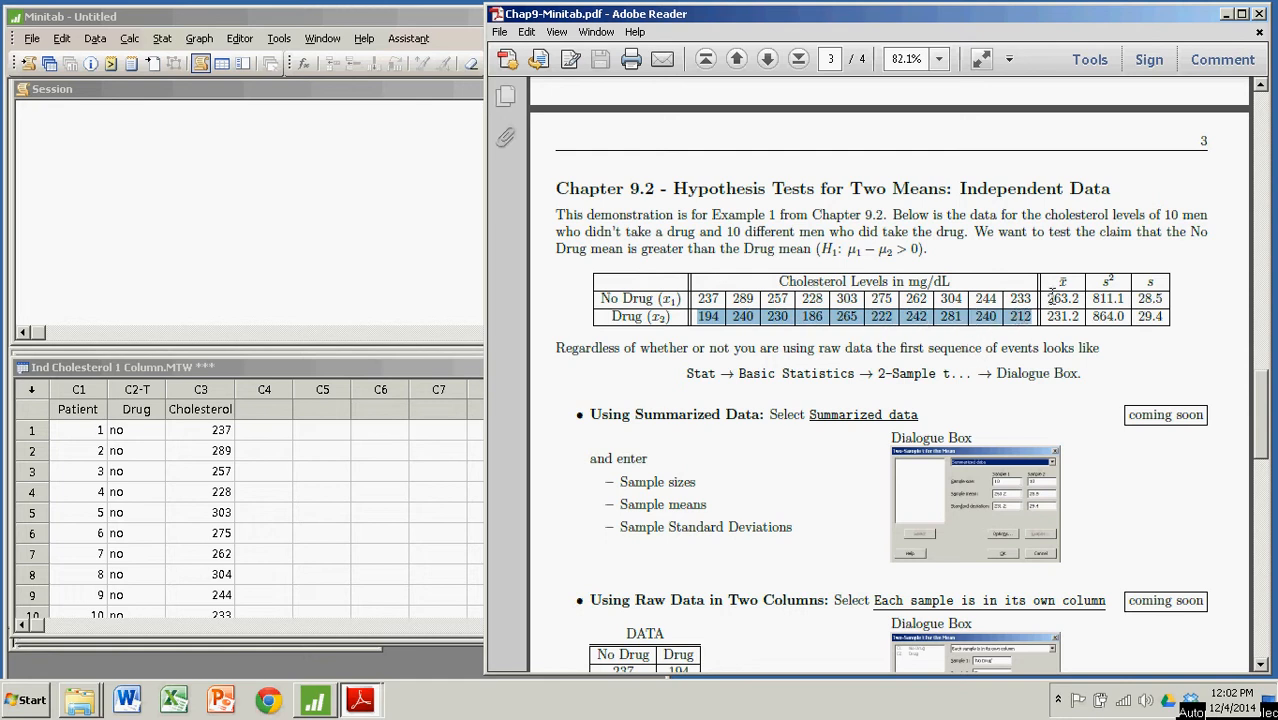
mouse_move(1076, 298)
mouse_down()
mouse_move(1048, 298)
mouse_move(1080, 298)
mouse_up()
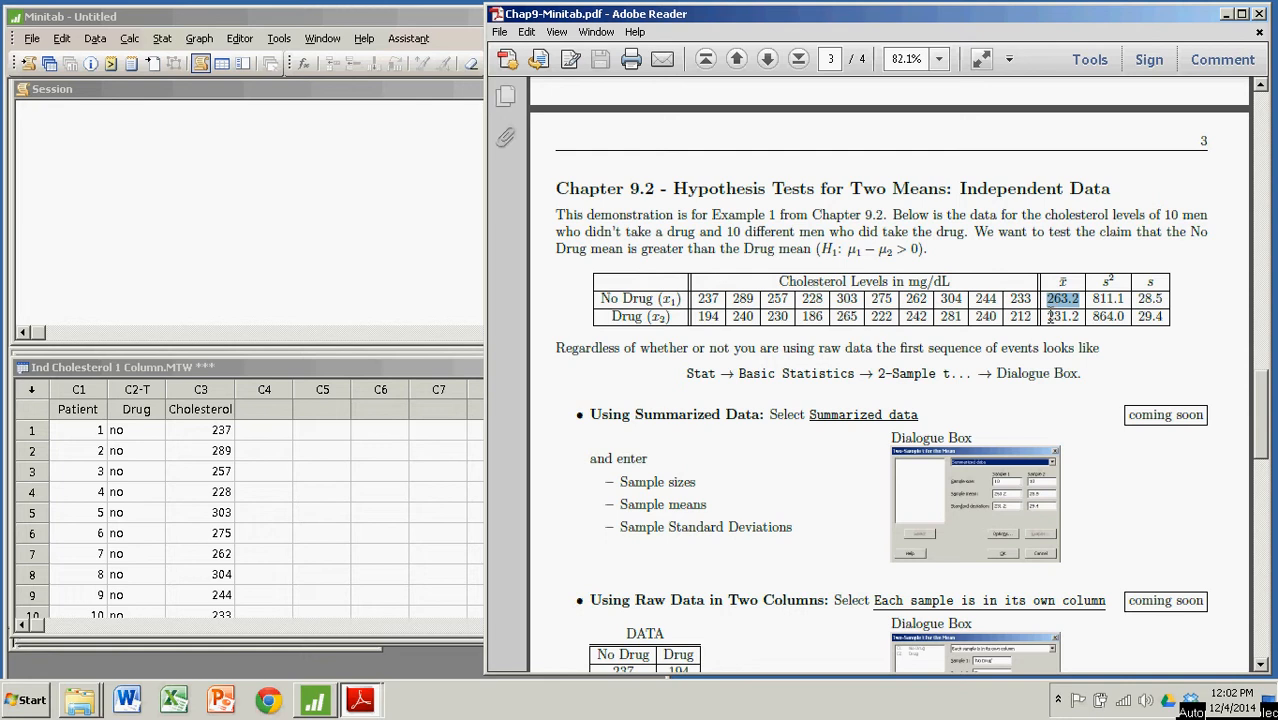
drag(1046, 316, 1080, 317)
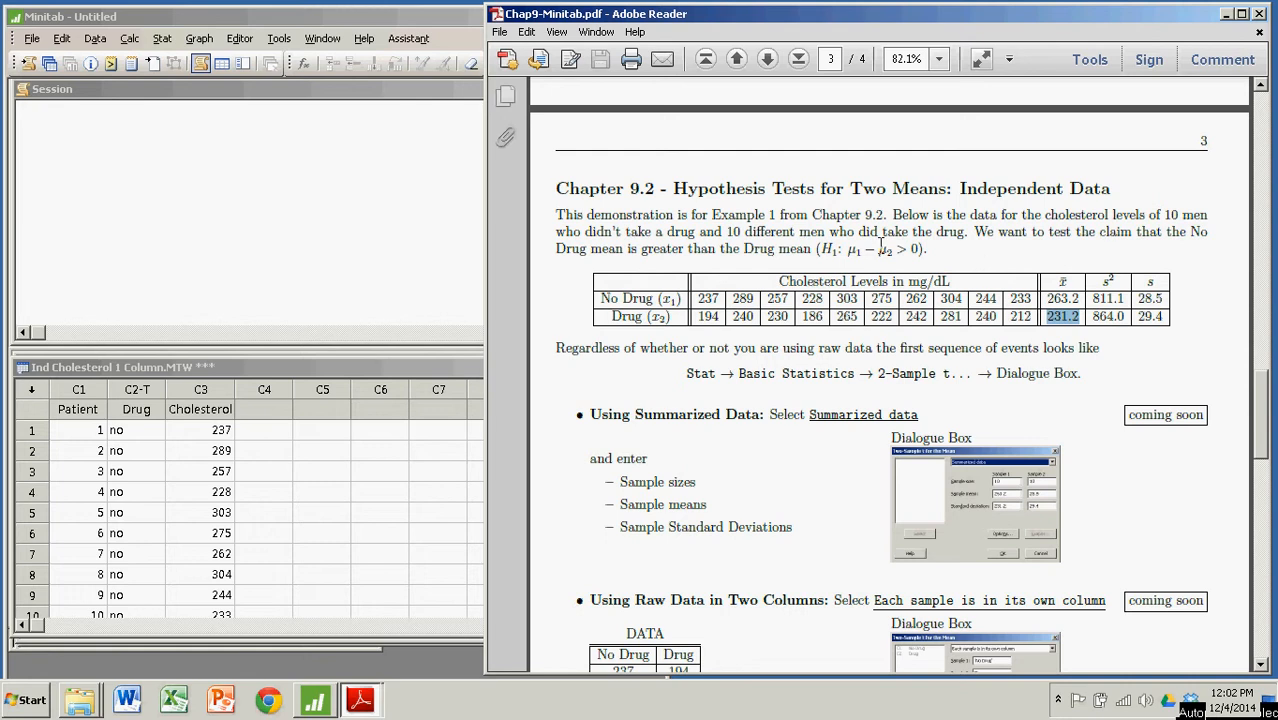
drag(847, 249, 973, 254)
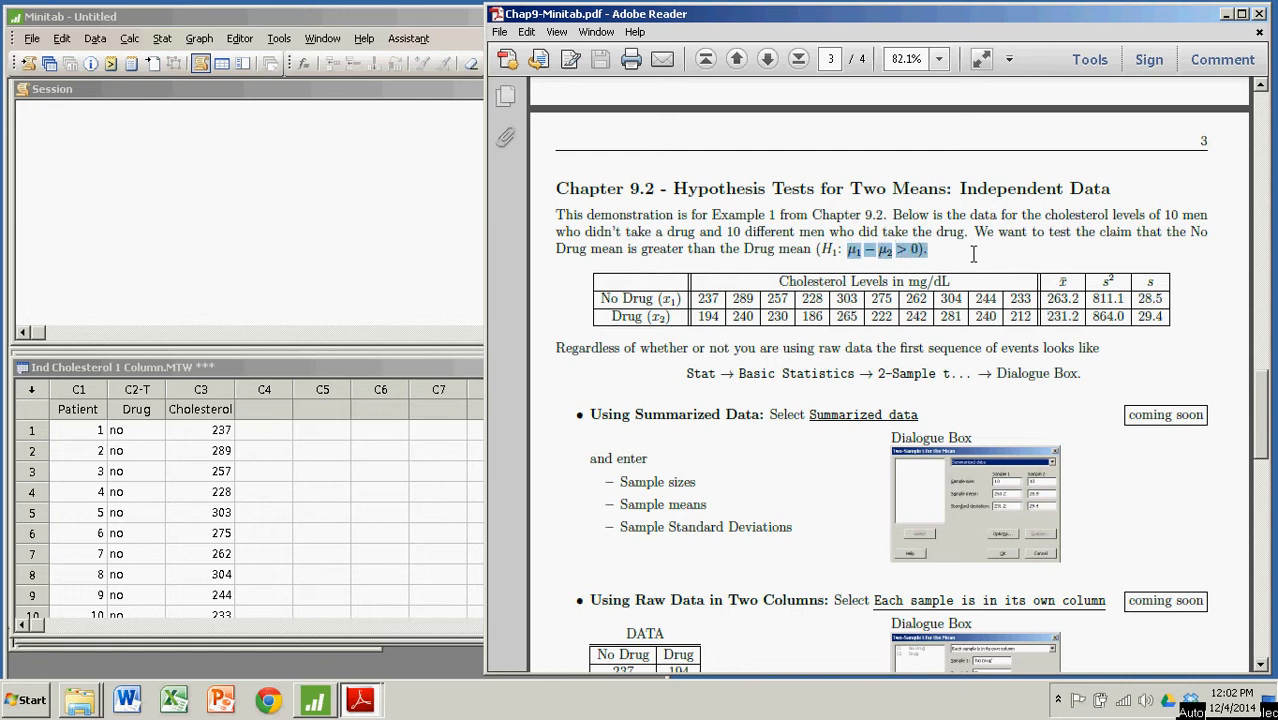
click(853, 254)
double_click(852, 254)
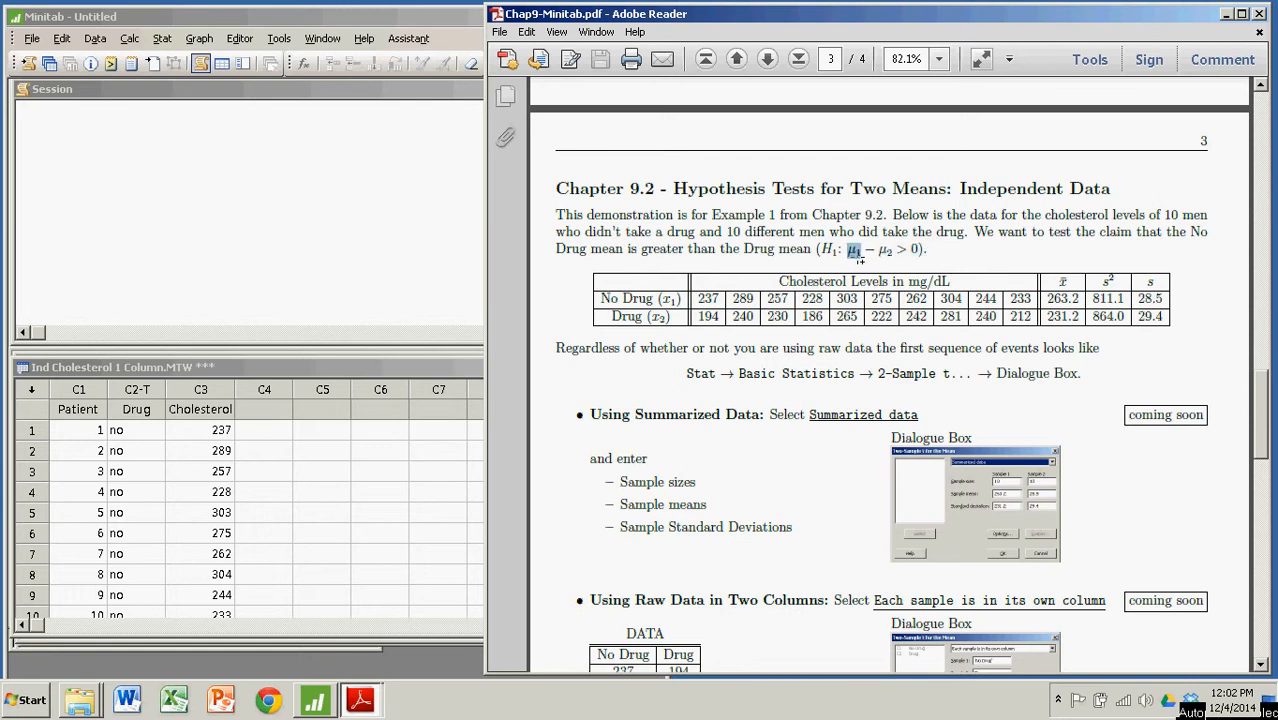
double_click(886, 251)
double_click(914, 250)
drag(850, 254, 972, 254)
click(974, 254)
drag(688, 374, 922, 381)
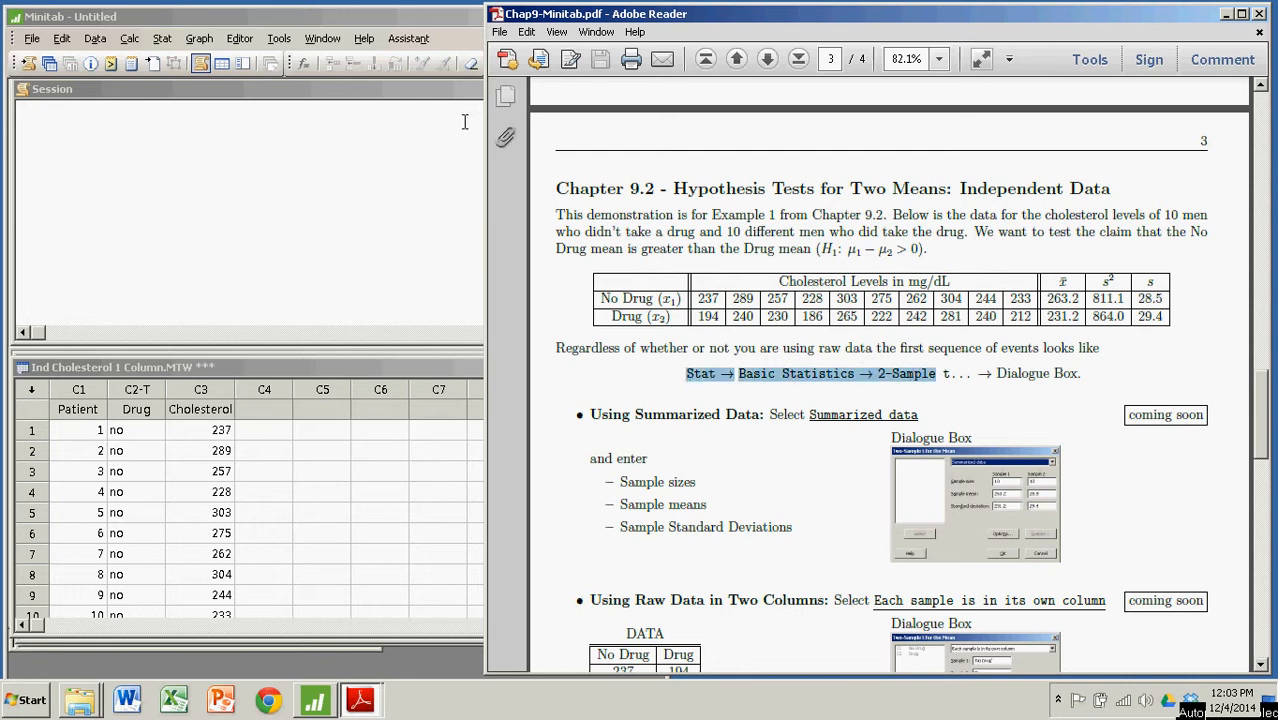
Step: Switch to Minitab and examine the 2-Sample t test's data format choices, including Summarized data, without running the test
click(360, 17)
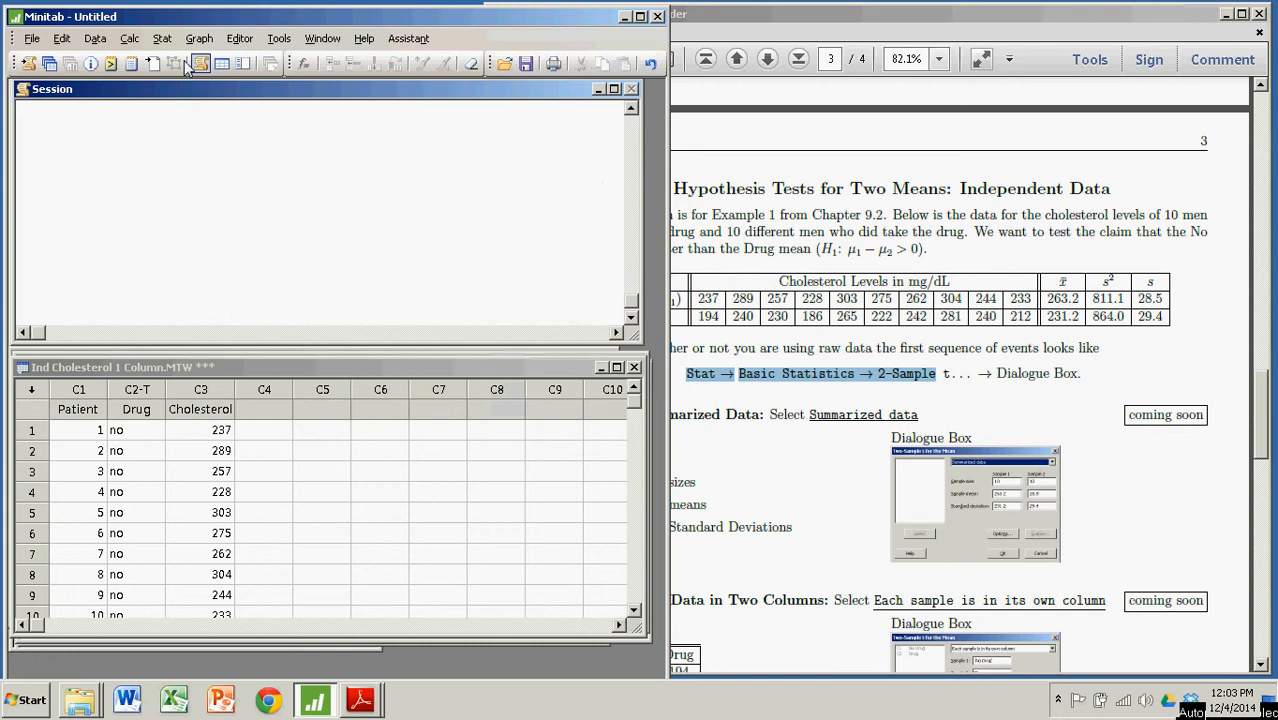
click(162, 38)
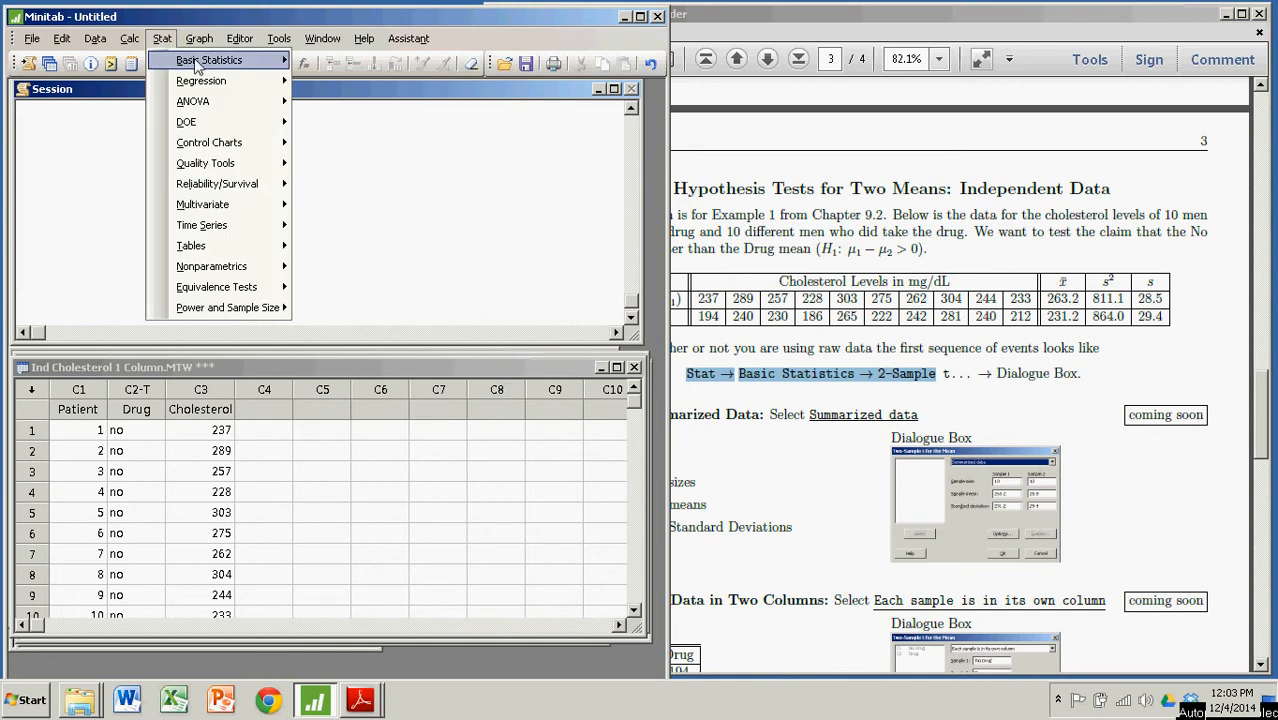
mouse_move(195, 62)
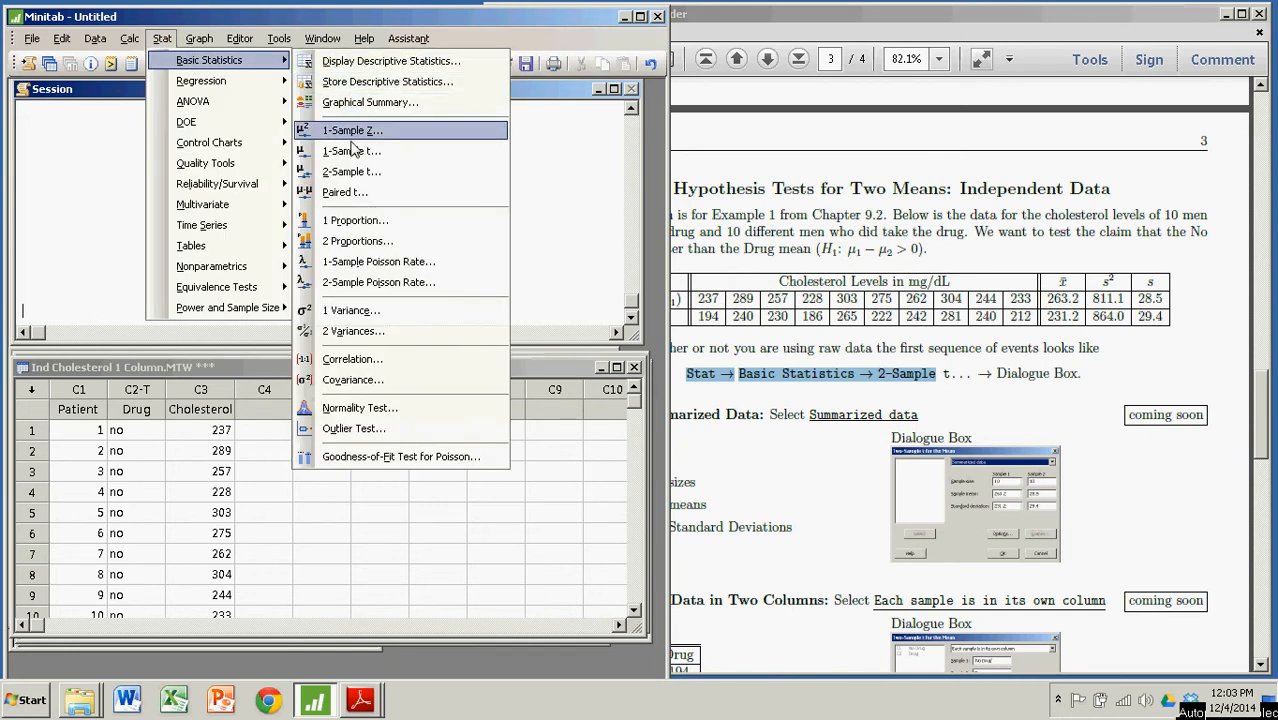
click(355, 175)
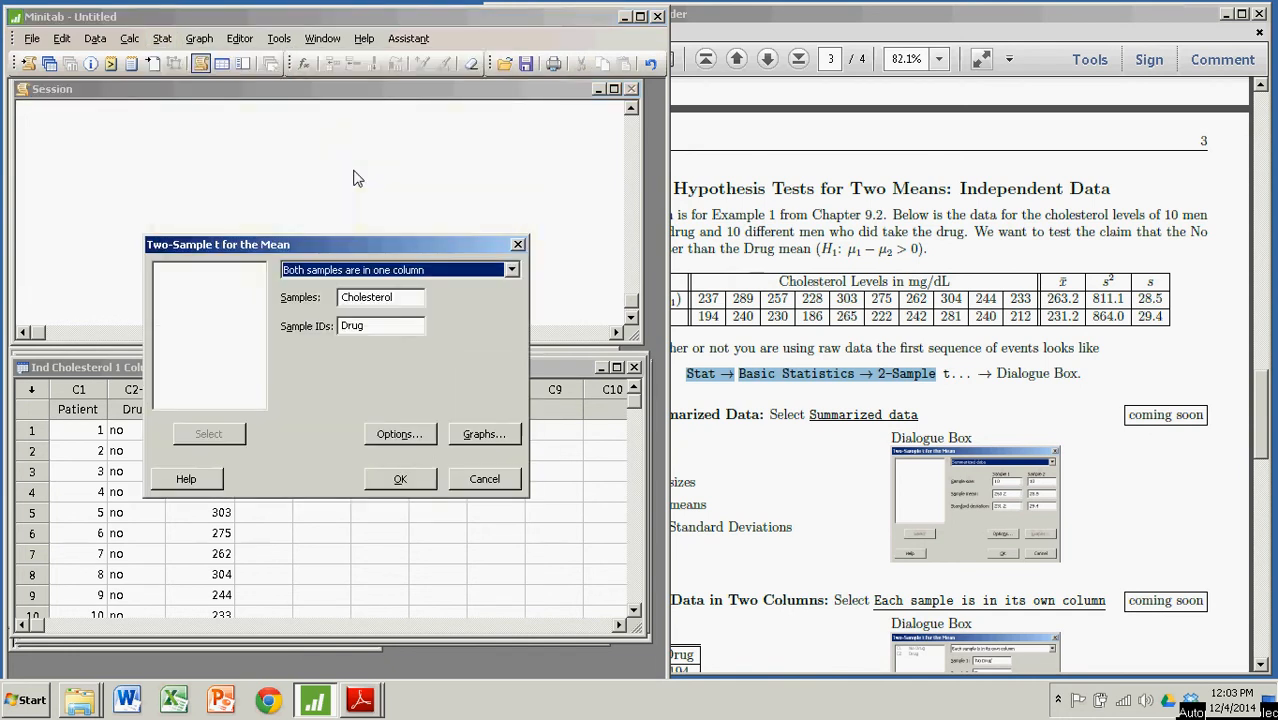
drag(355, 240, 433, 131)
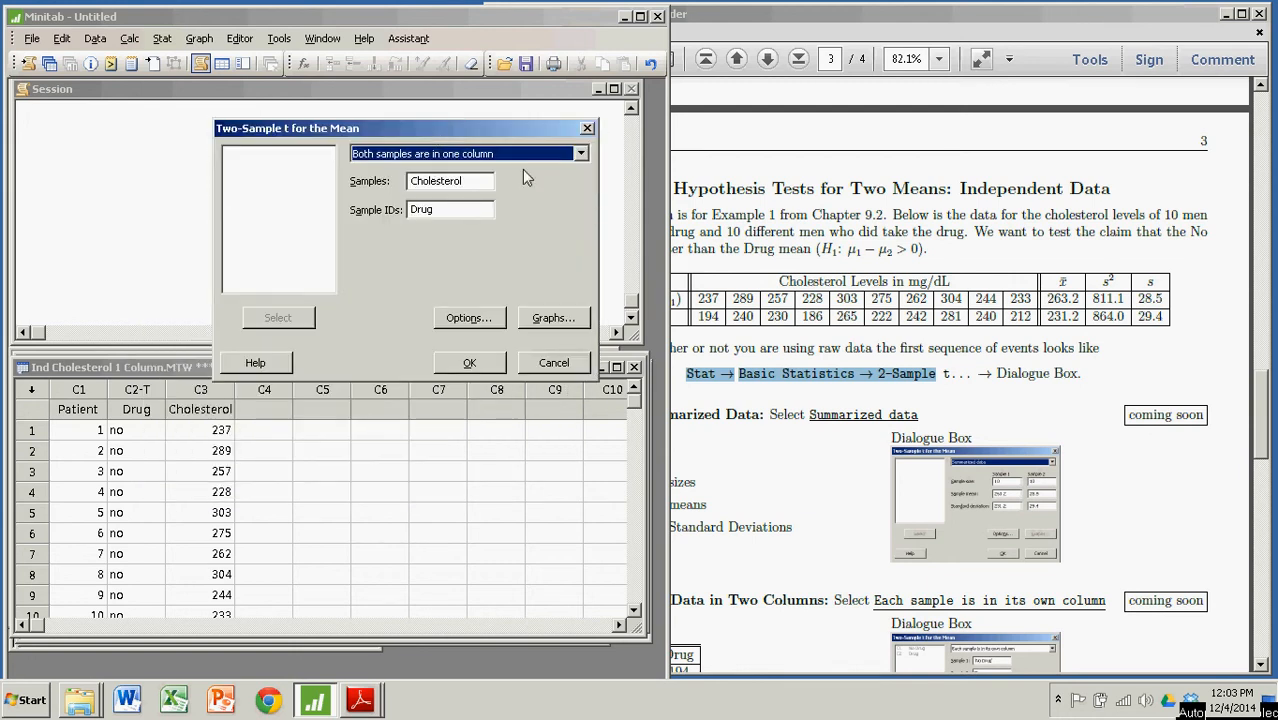
click(579, 156)
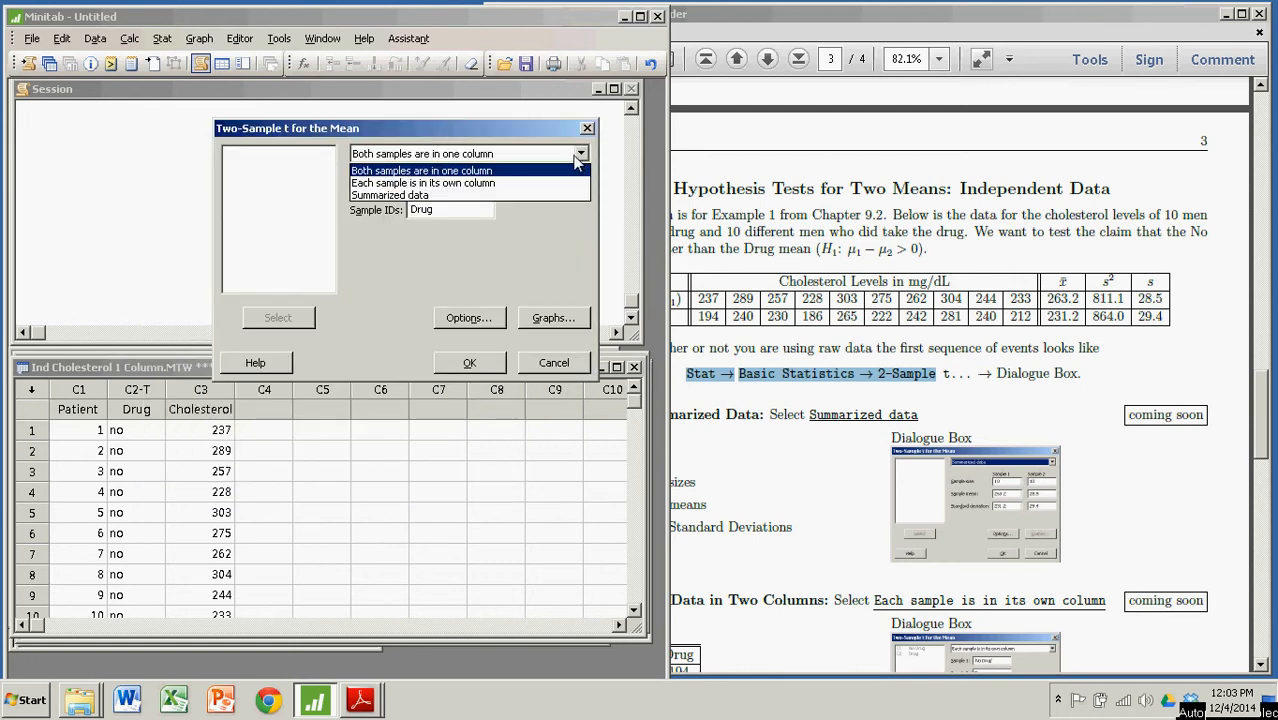
click(420, 196)
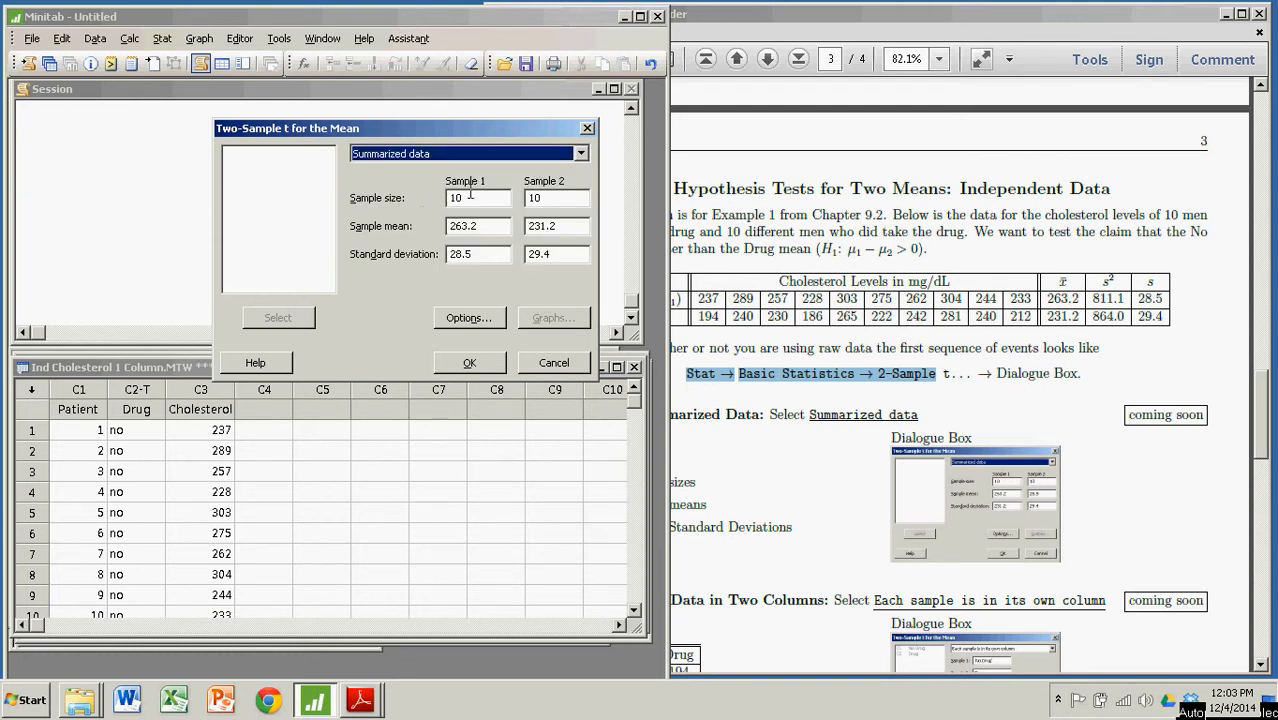
click(581, 154)
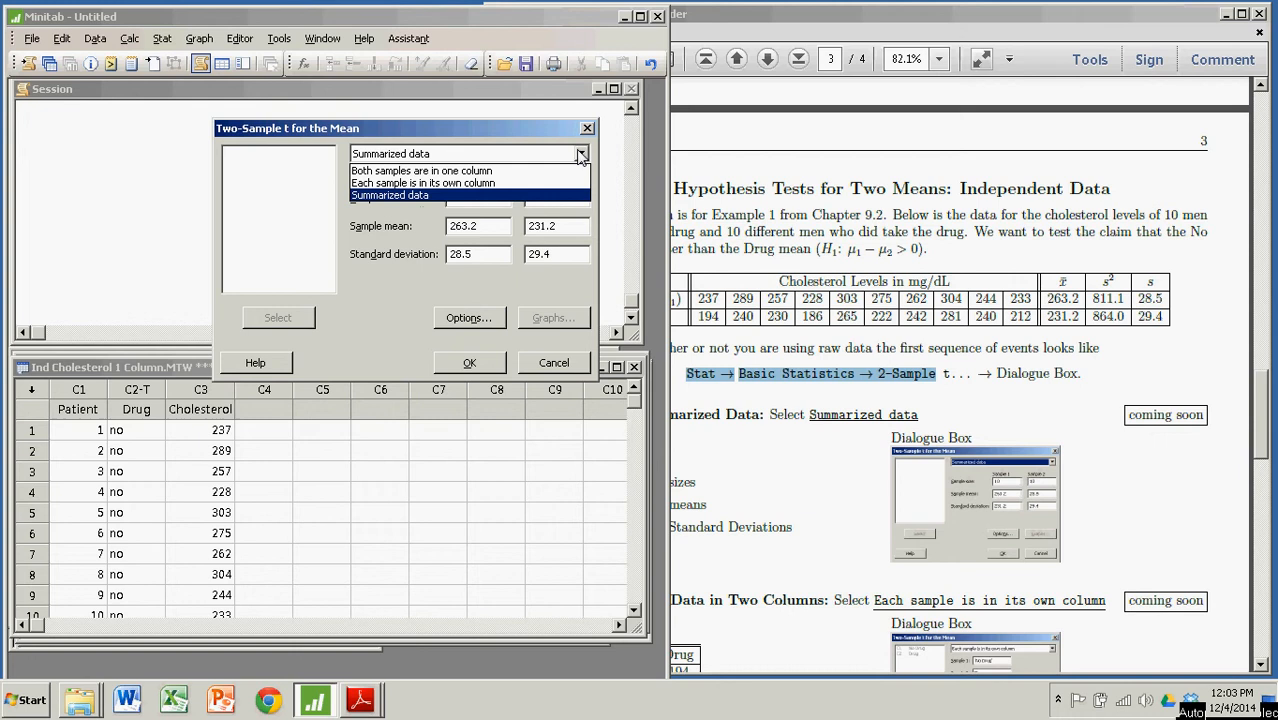
click(458, 170)
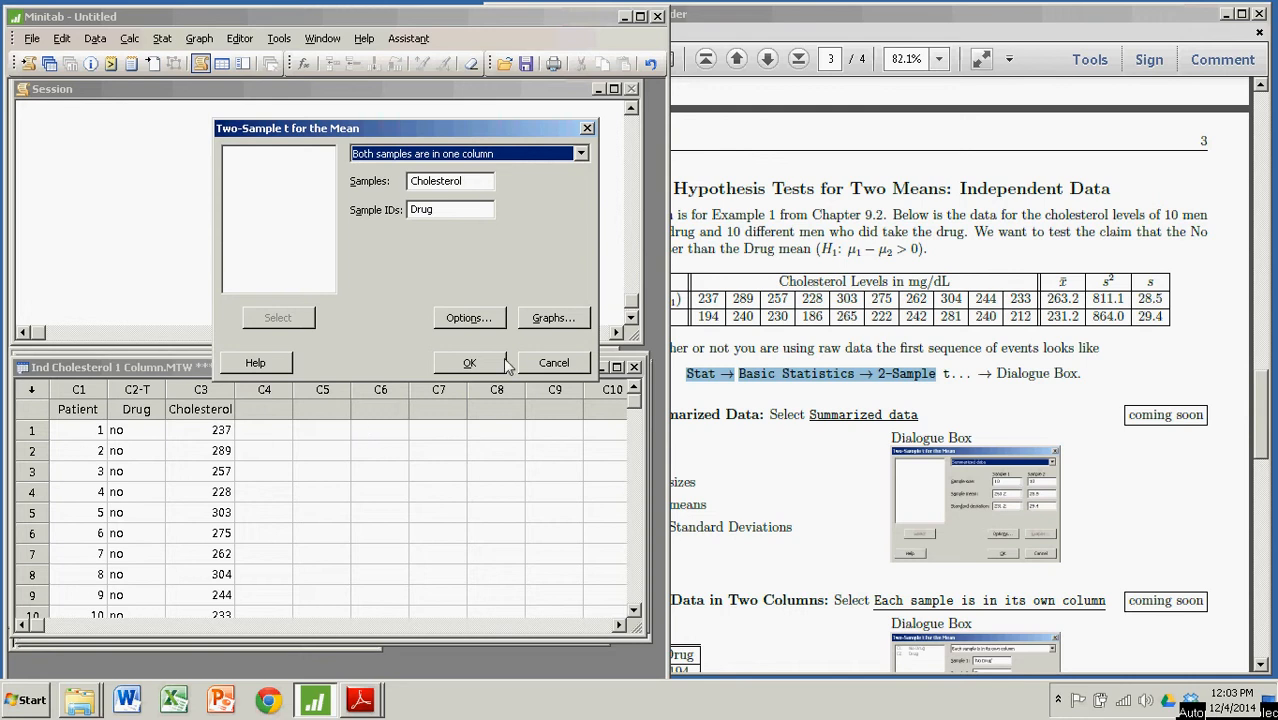
click(555, 363)
Step: Compare the handout's No Drug and Drug cholesterol rows with the values stacked in the Minitab worksheet
click(320, 474)
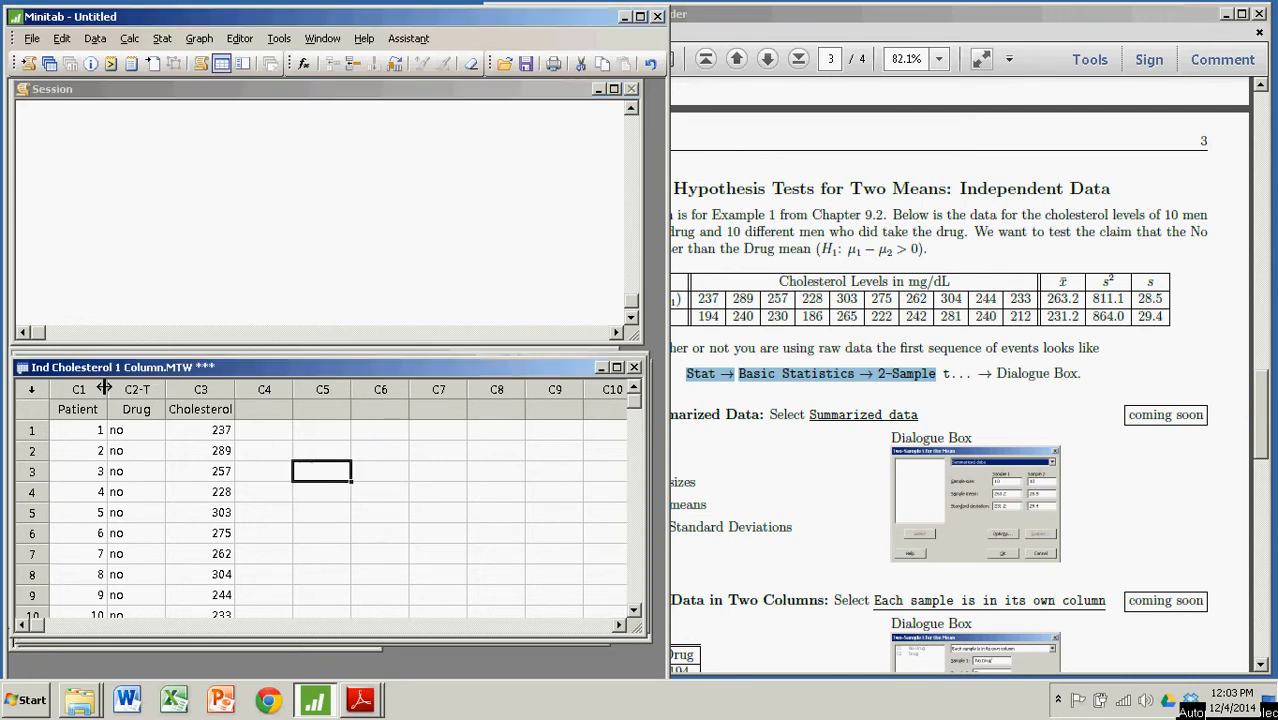
scroll(191, 494, down, 1)
scroll(188, 499, up, 1)
click(712, 244)
drag(699, 299, 1030, 299)
drag(699, 316, 1034, 318)
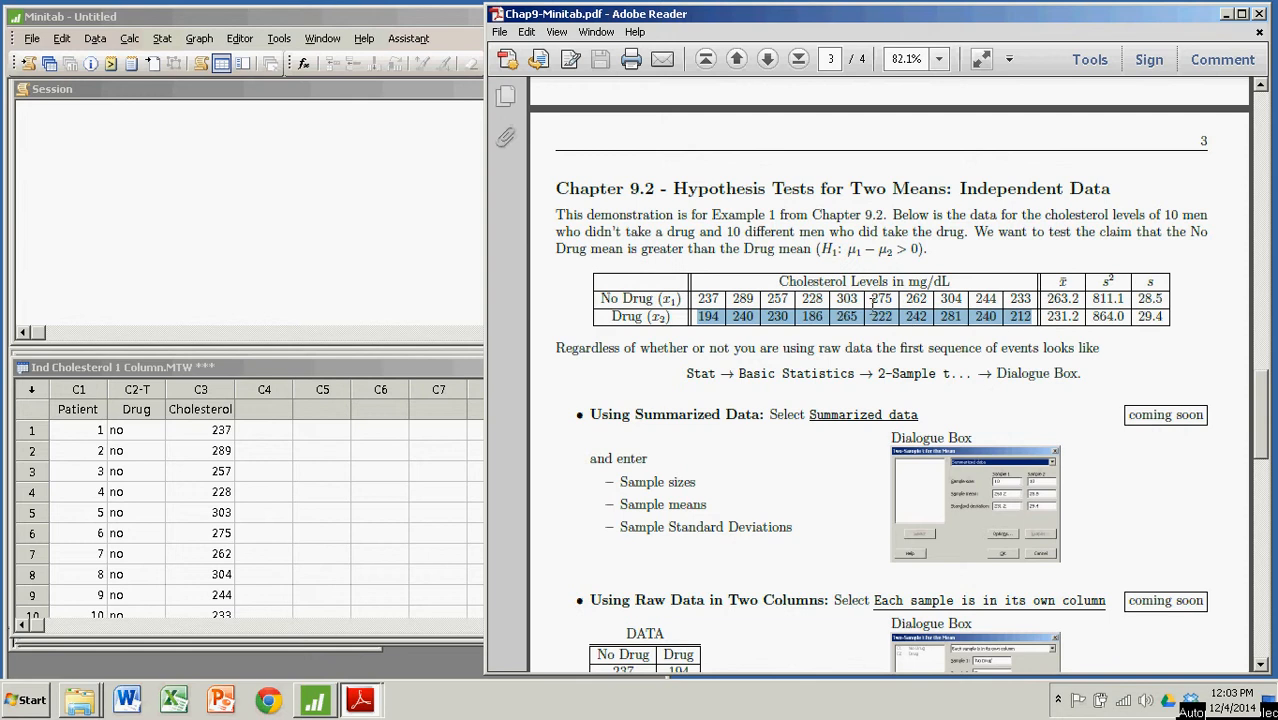
click(325, 508)
scroll(313, 515, down, 4)
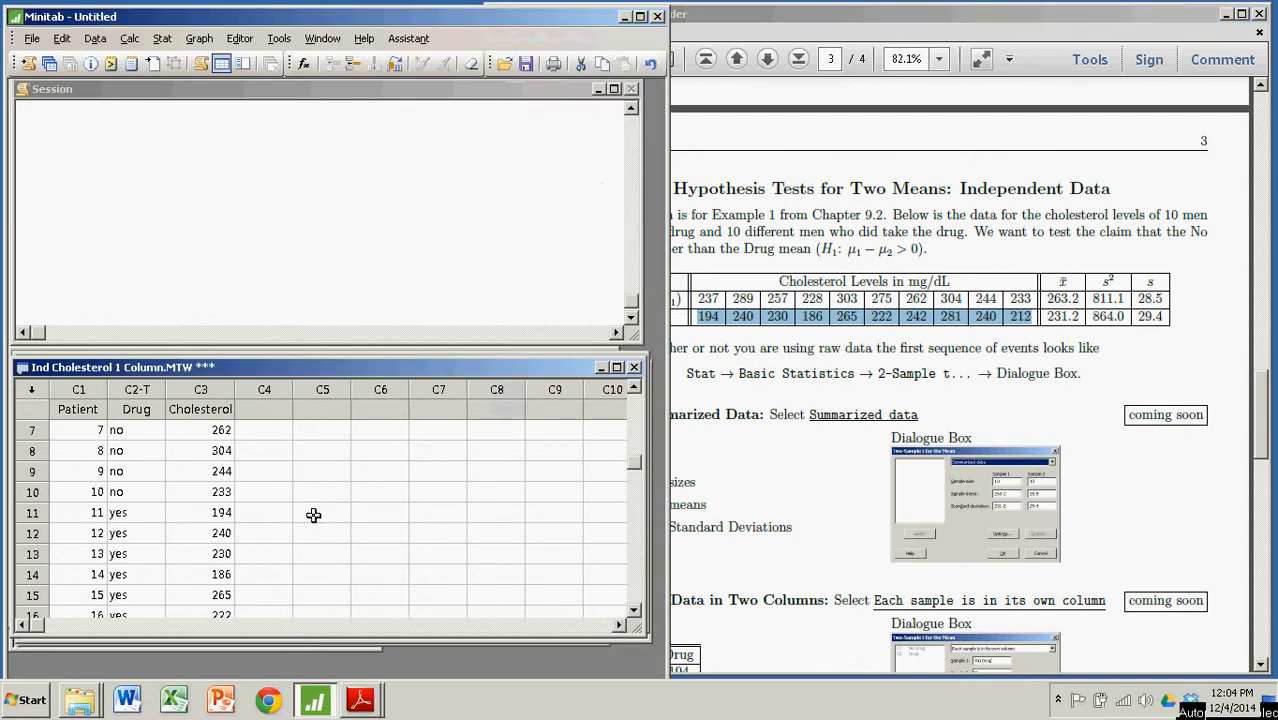
scroll(320, 516, up, 4)
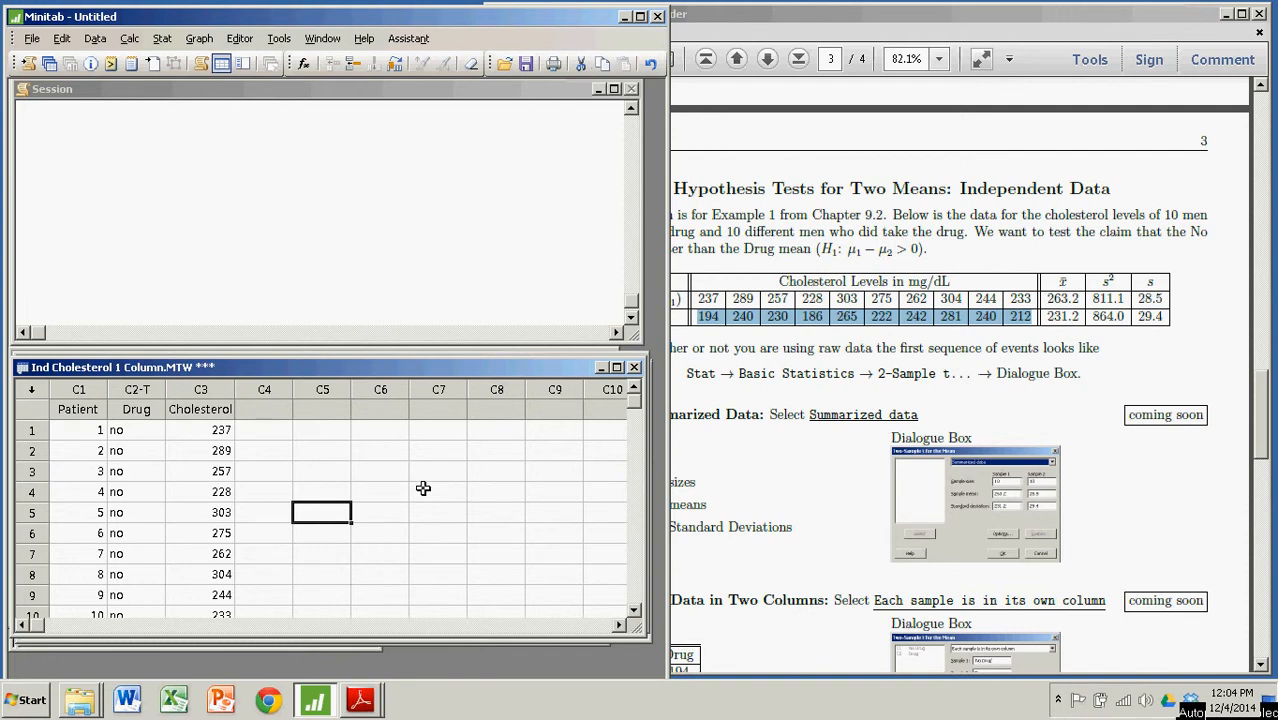
Step: Examine how the Patient, Drug and Cholesterol columns organize both samples in the worksheet
click(84, 432)
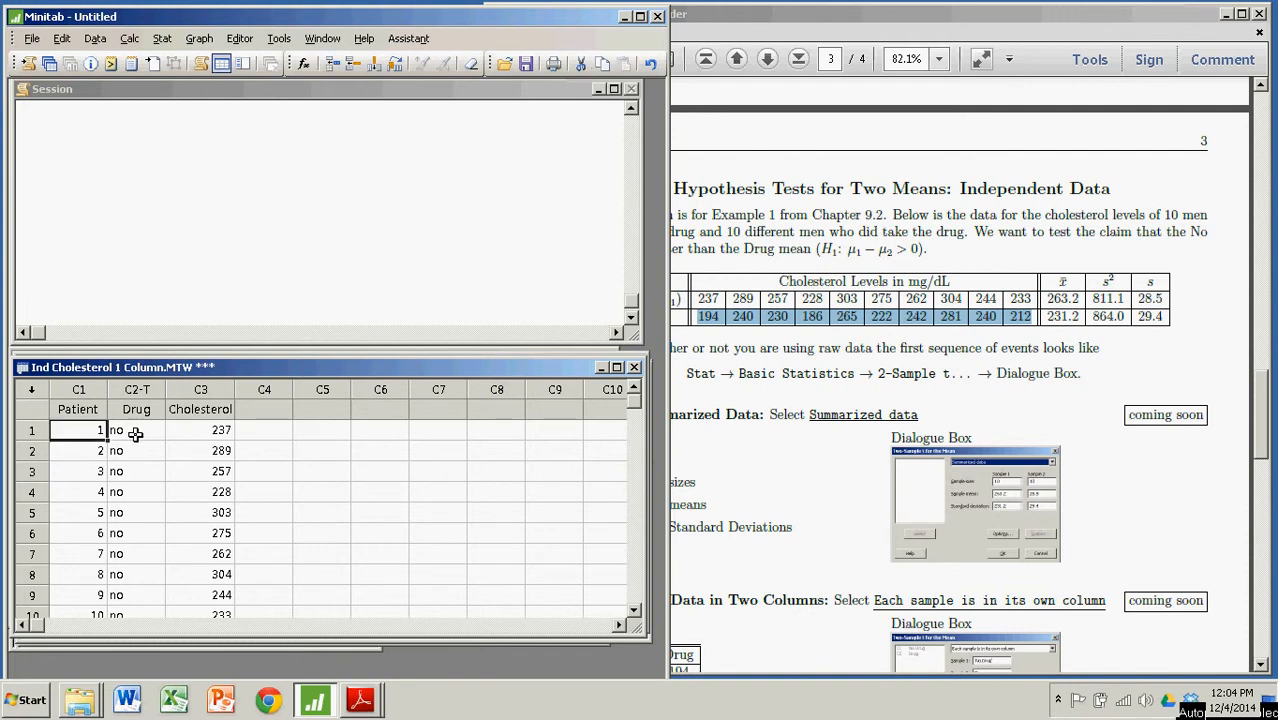
click(135, 433)
scroll(134, 499, down, 4)
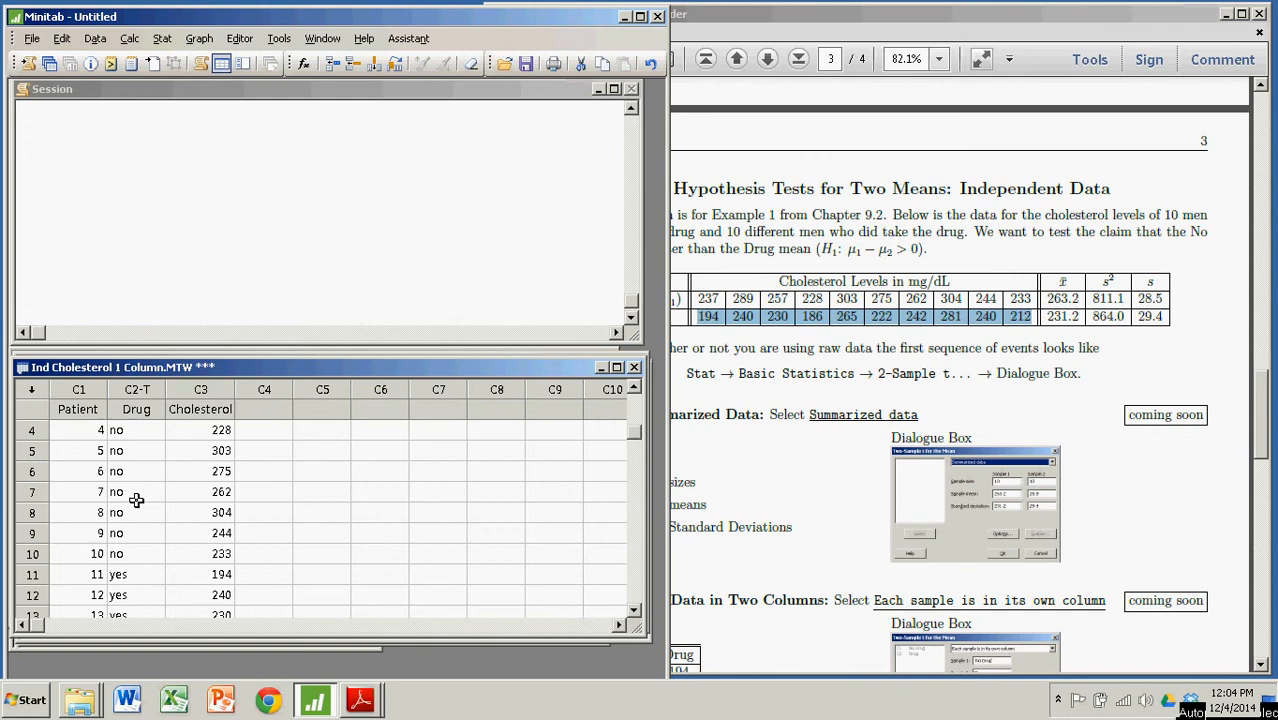
scroll(136, 500, up, 3)
scroll(138, 500, down, 2)
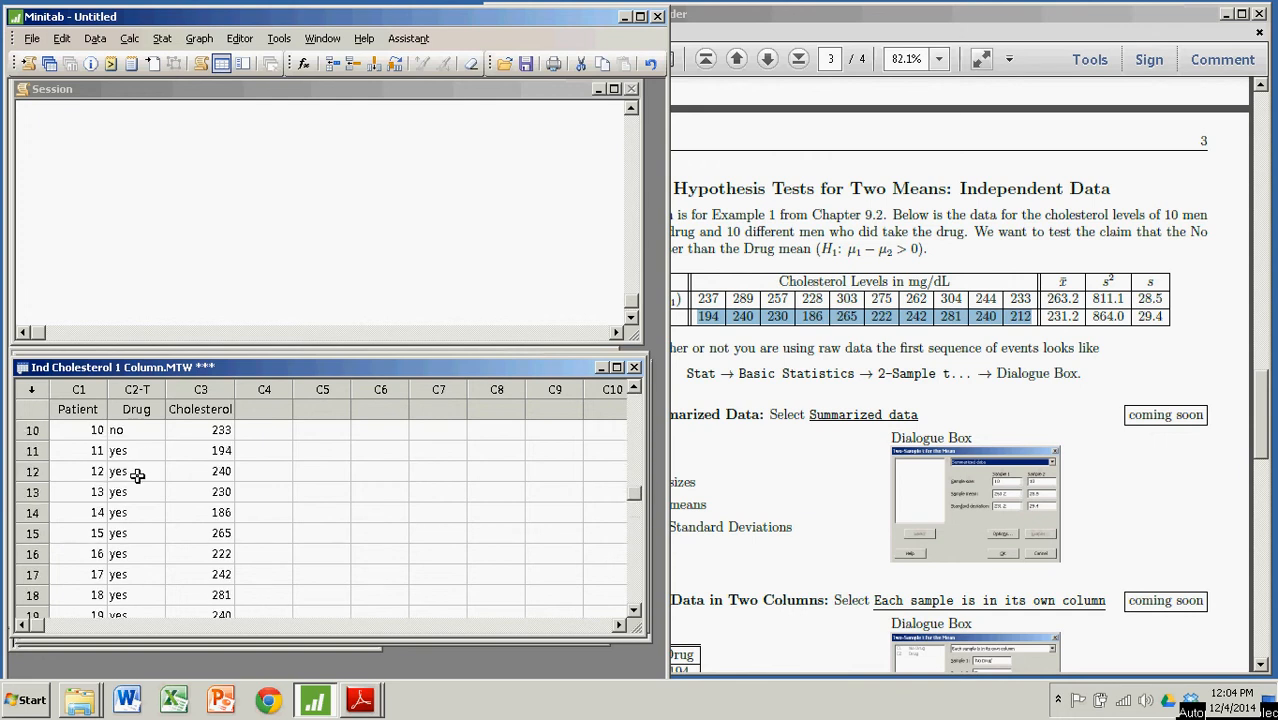
scroll(140, 500, up, 3)
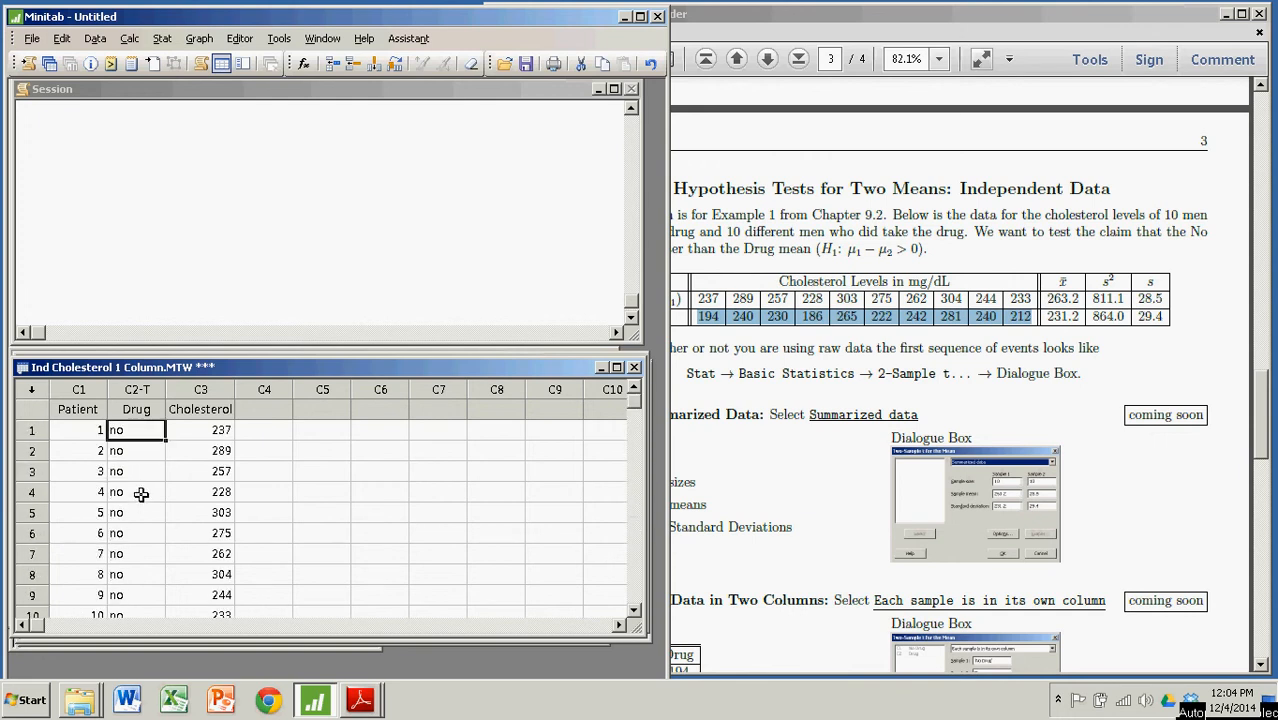
click(198, 430)
click(265, 470)
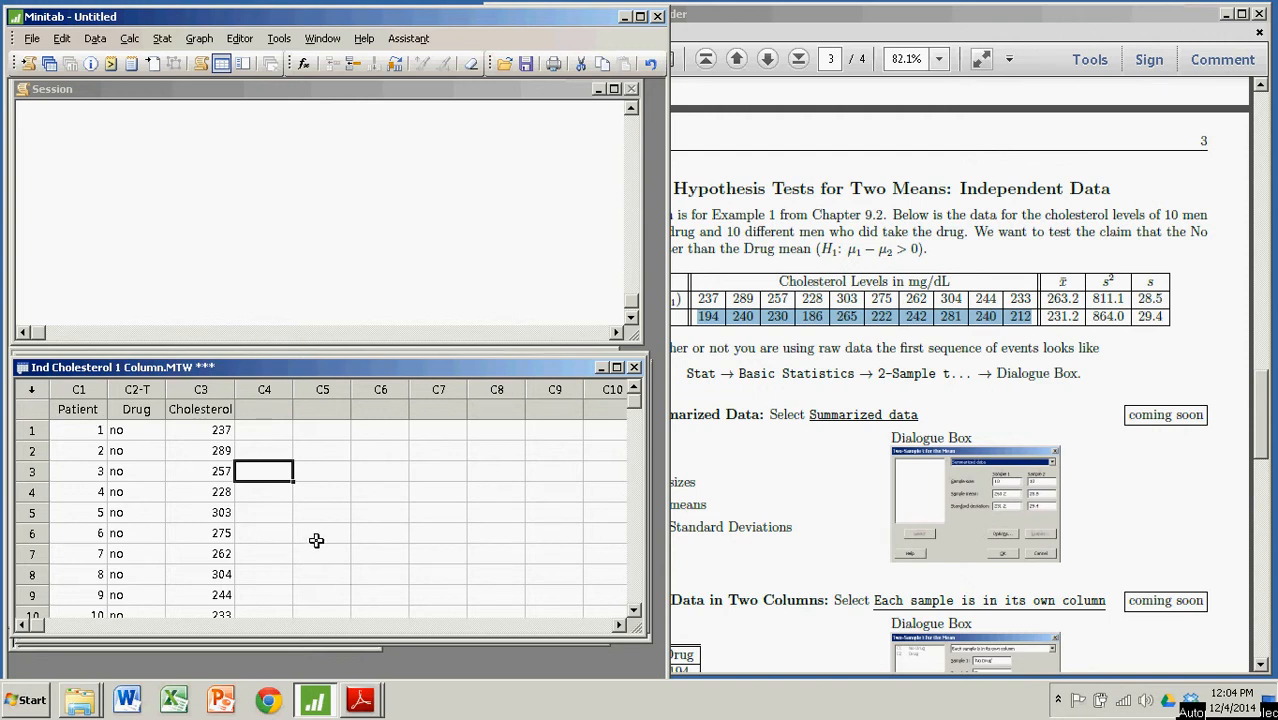
Step: Open the 2-Sample t test setup and move its dialog clear of the worksheet data
click(348, 271)
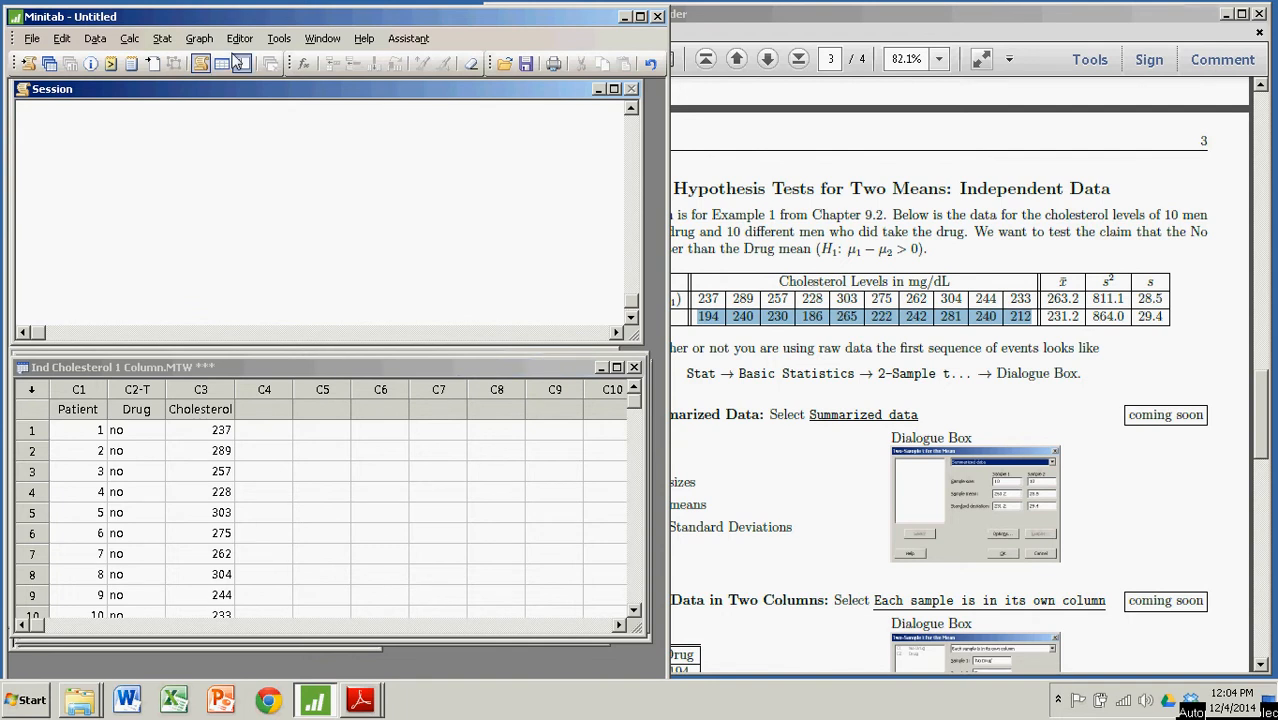
click(163, 42)
mouse_move(205, 62)
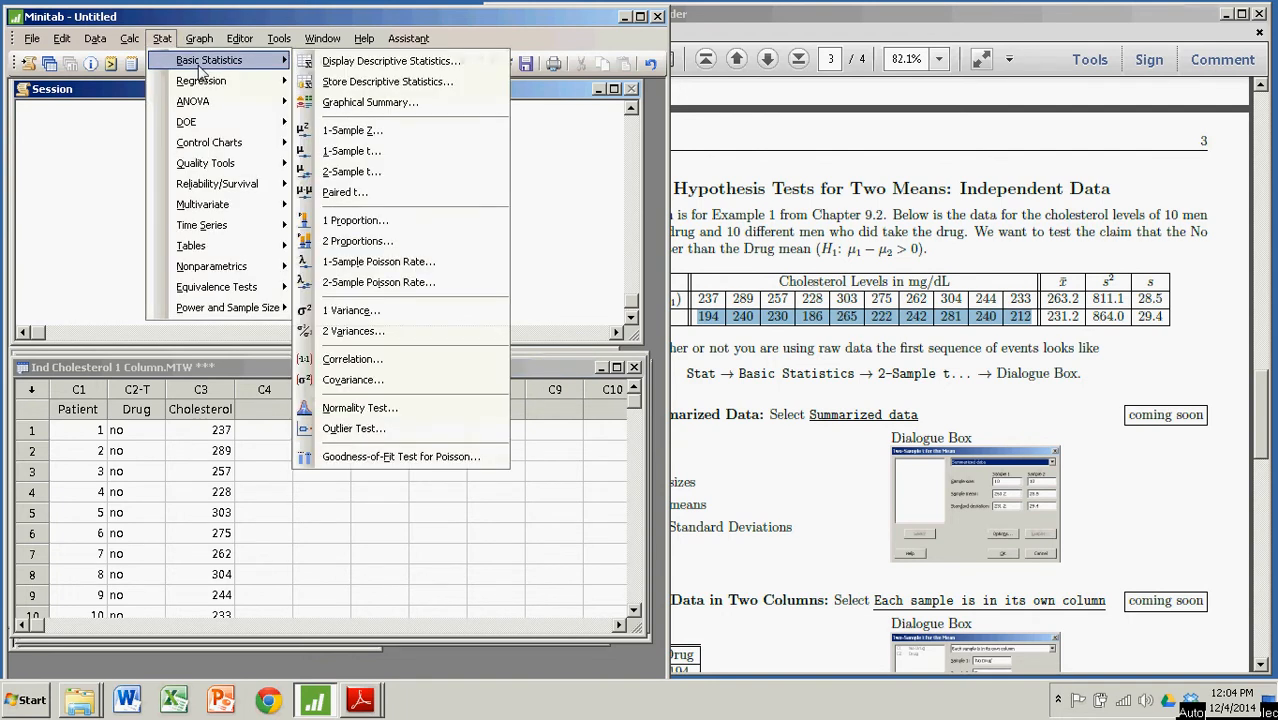
click(363, 174)
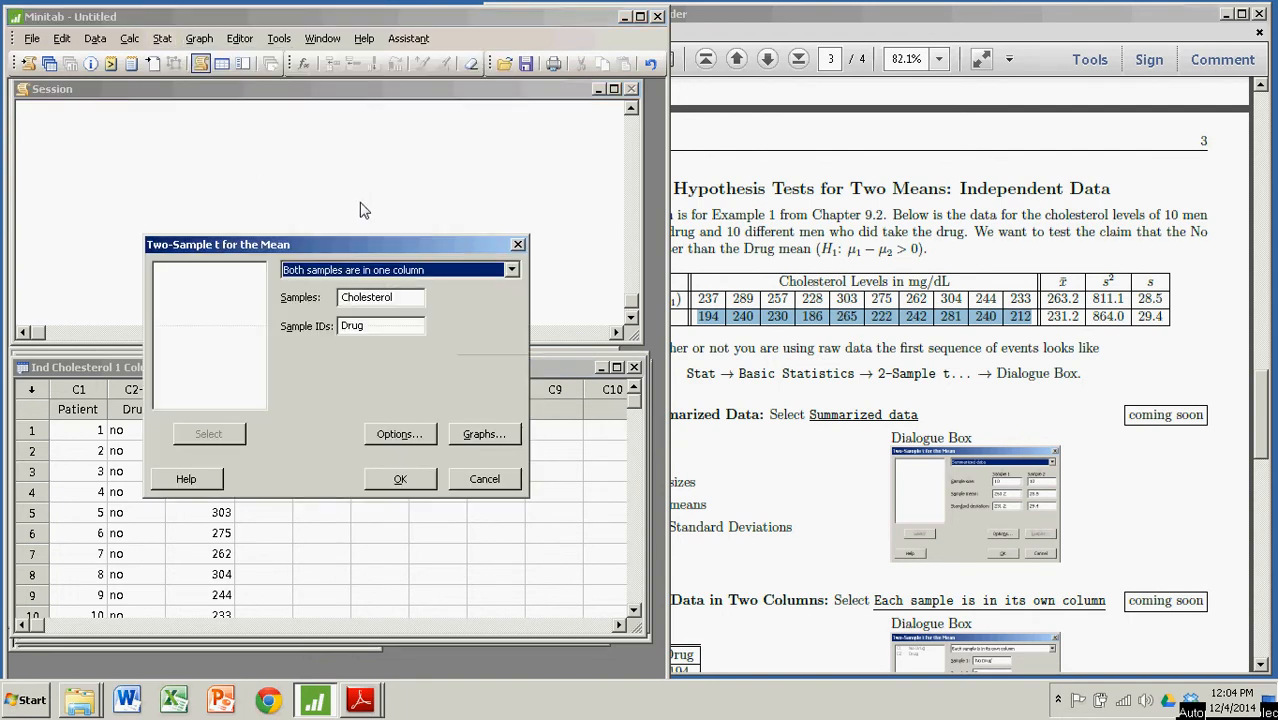
drag(366, 250, 427, 133)
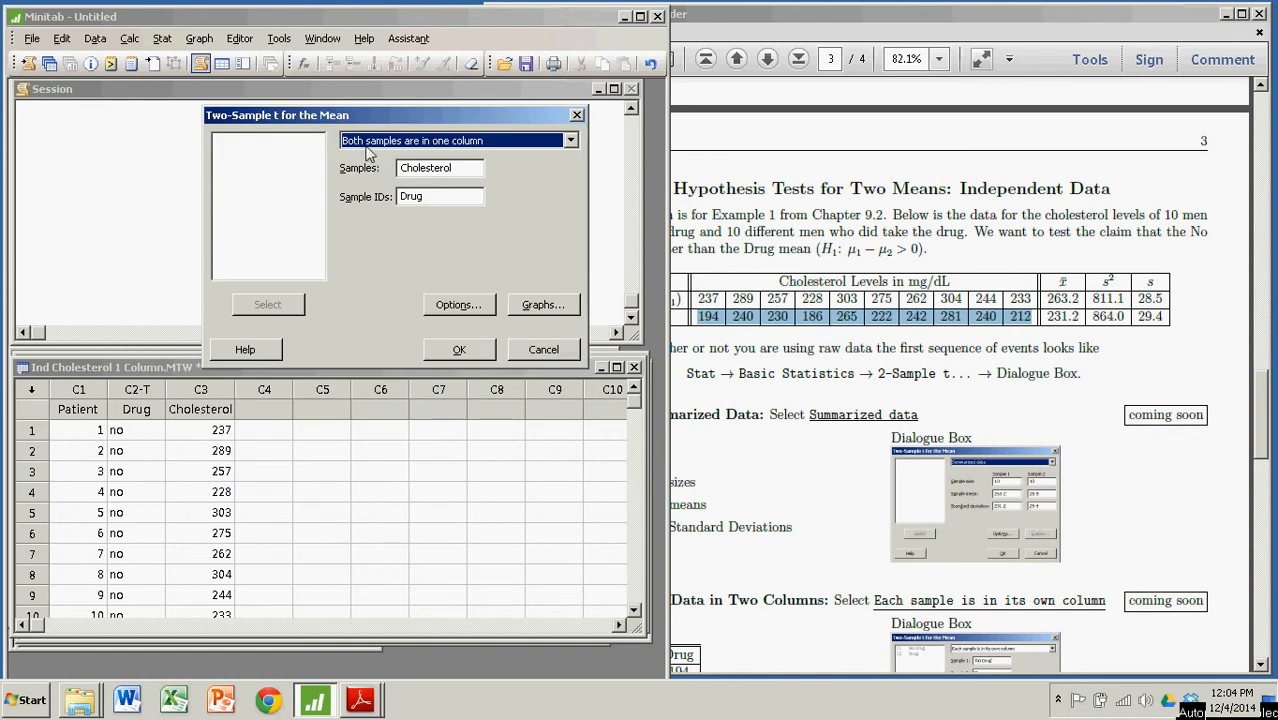
Step: Clear the existing Samples and Sample IDs entries in the 2-Sample t setup
click(466, 168)
drag(401, 168, 442, 197)
key(Delete)
key(Delete)
click(434, 168)
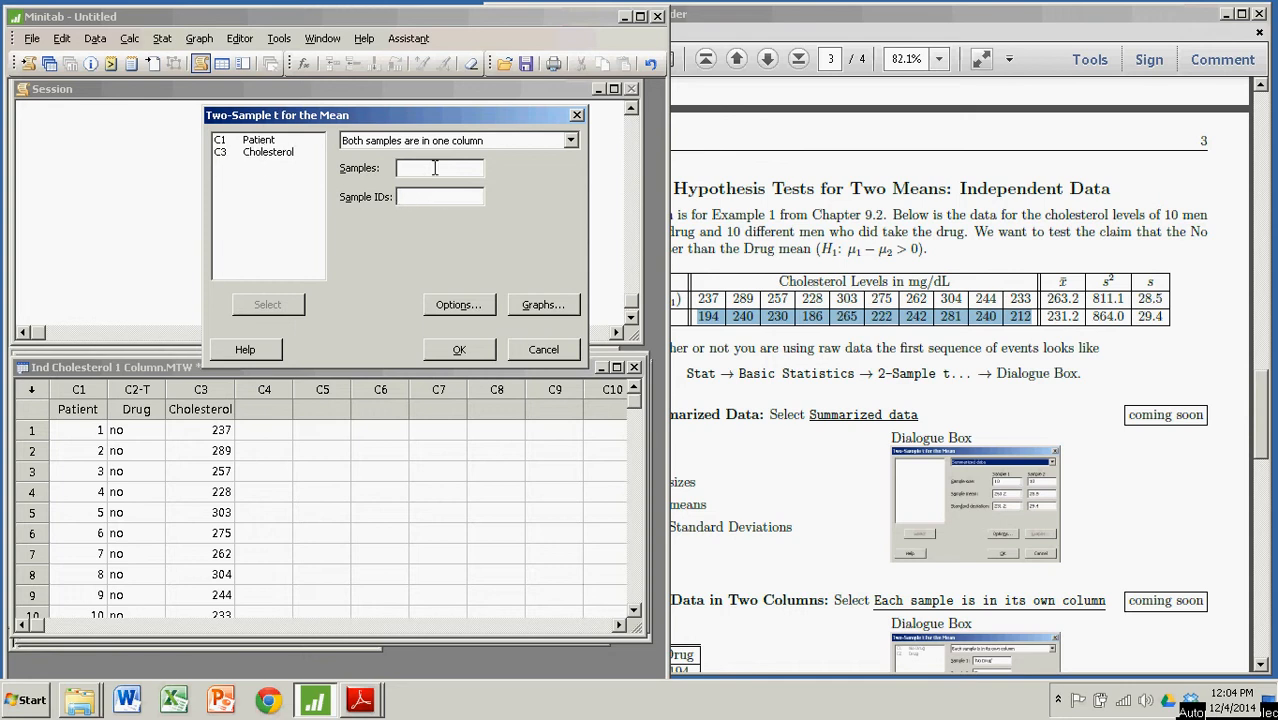
click(425, 197)
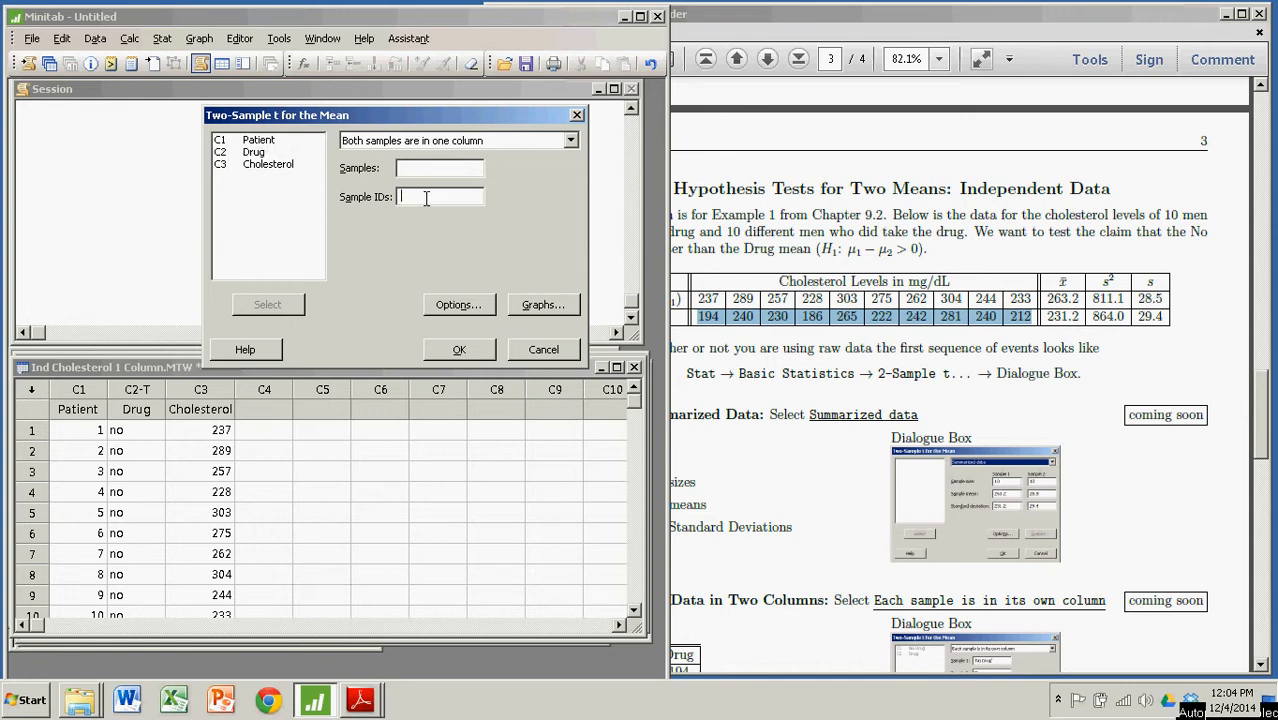
Step: Assign the Cholesterol column as Samples and the Drug column as Sample IDs
click(423, 169)
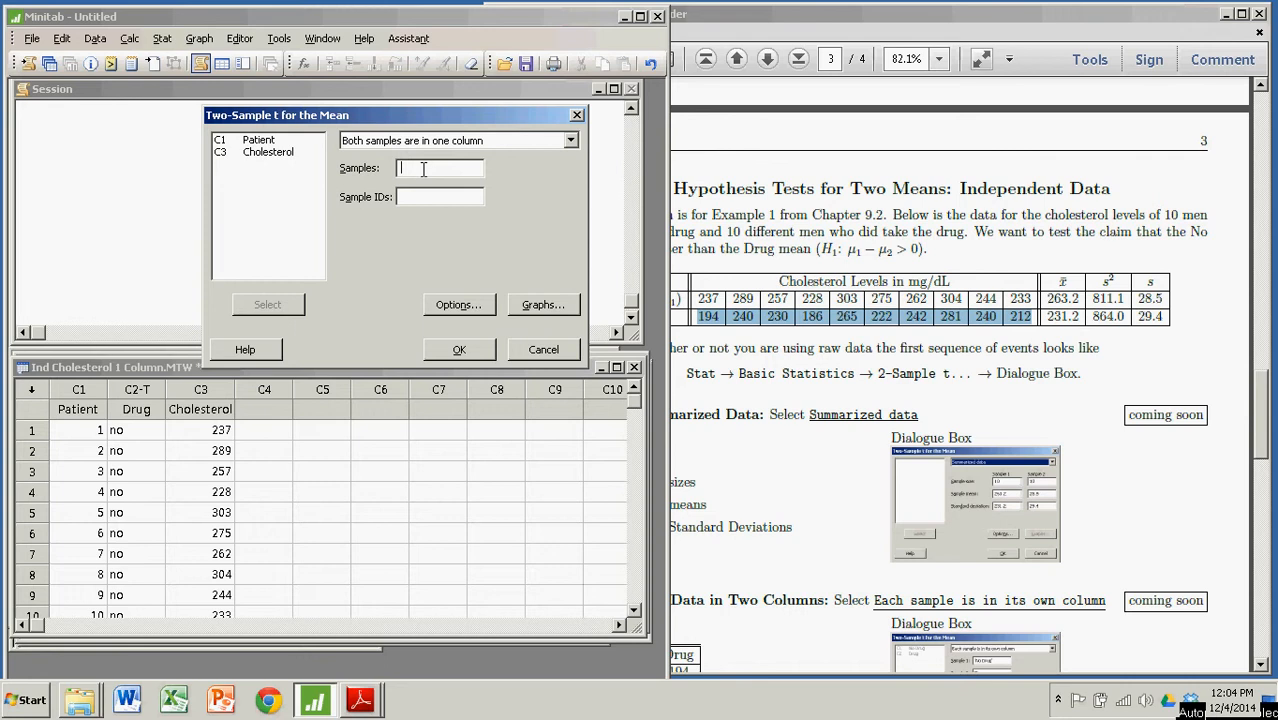
click(268, 152)
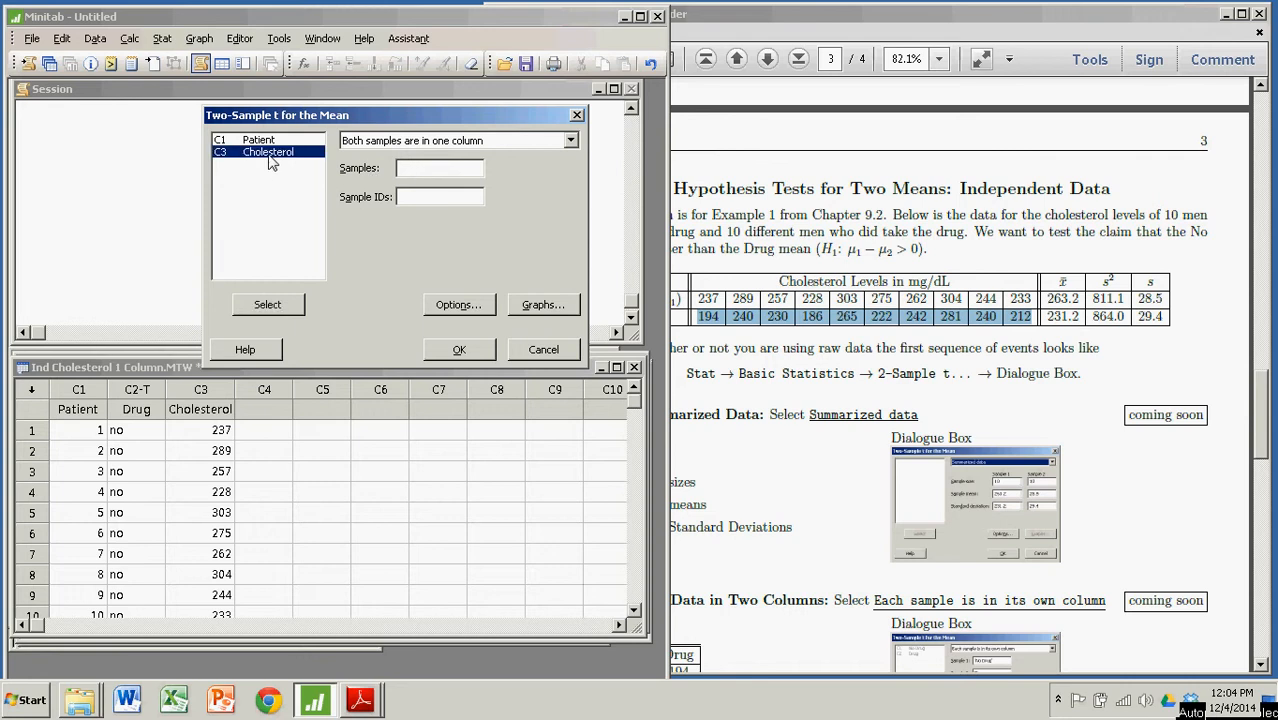
click(267, 305)
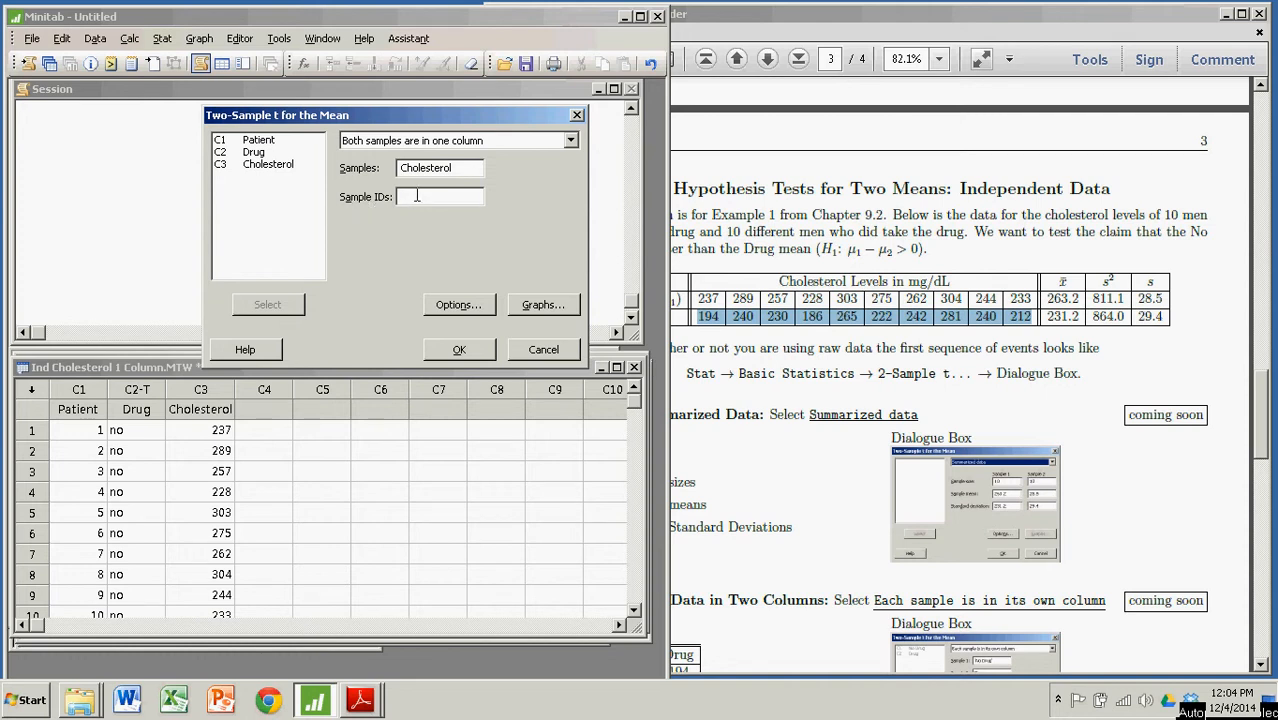
click(257, 153)
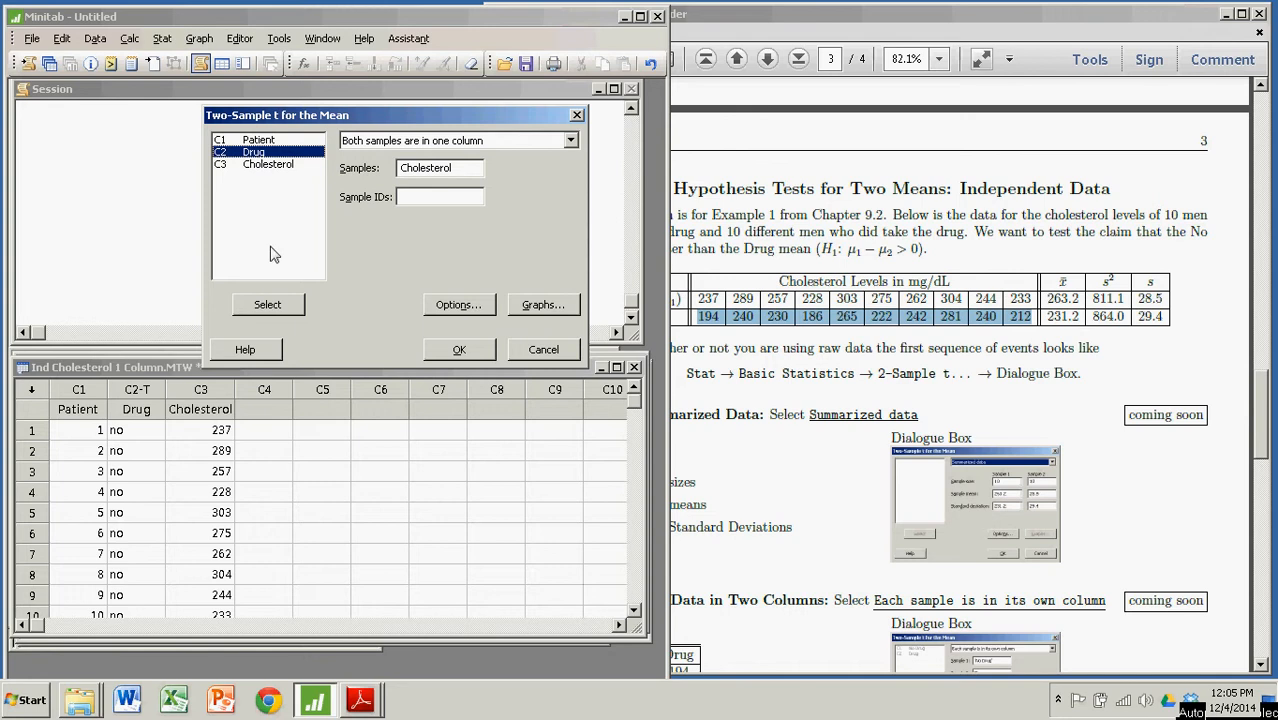
click(267, 305)
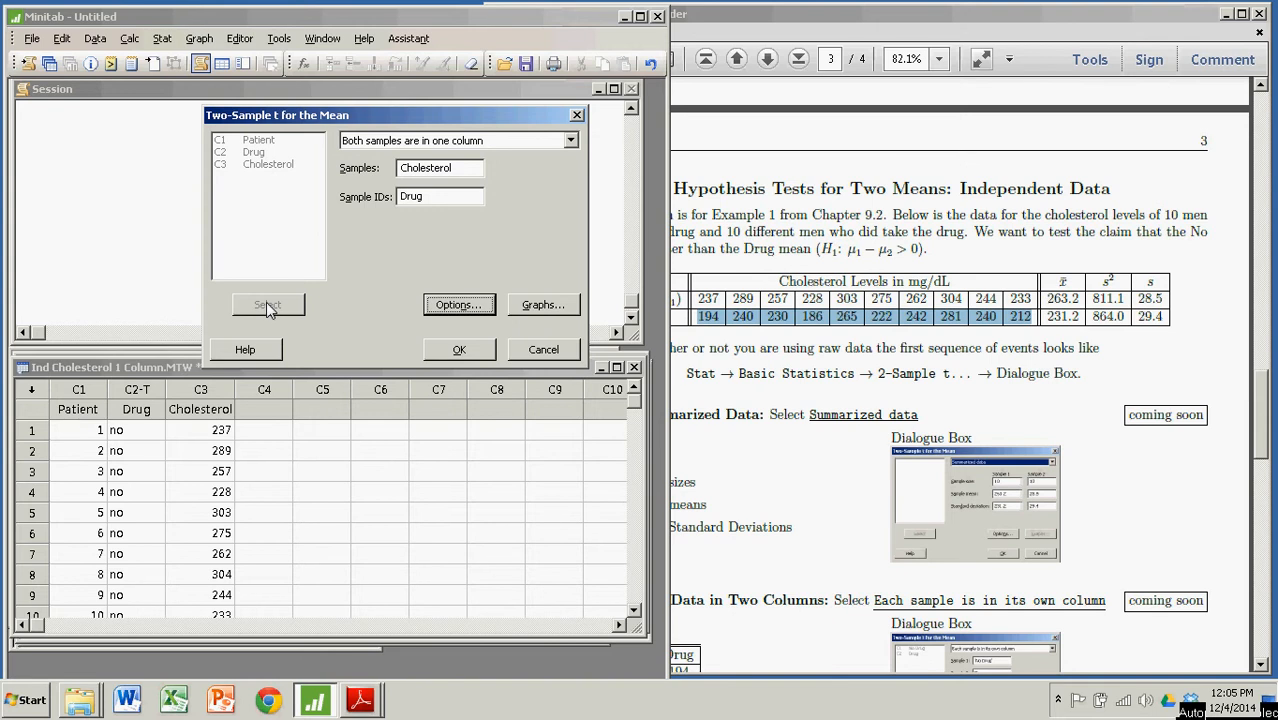
Step: Check the hypothesized difference of 0 against the handout, choose the alternative Difference > hypothesized difference, and run the 2-Sample t test
click(458, 305)
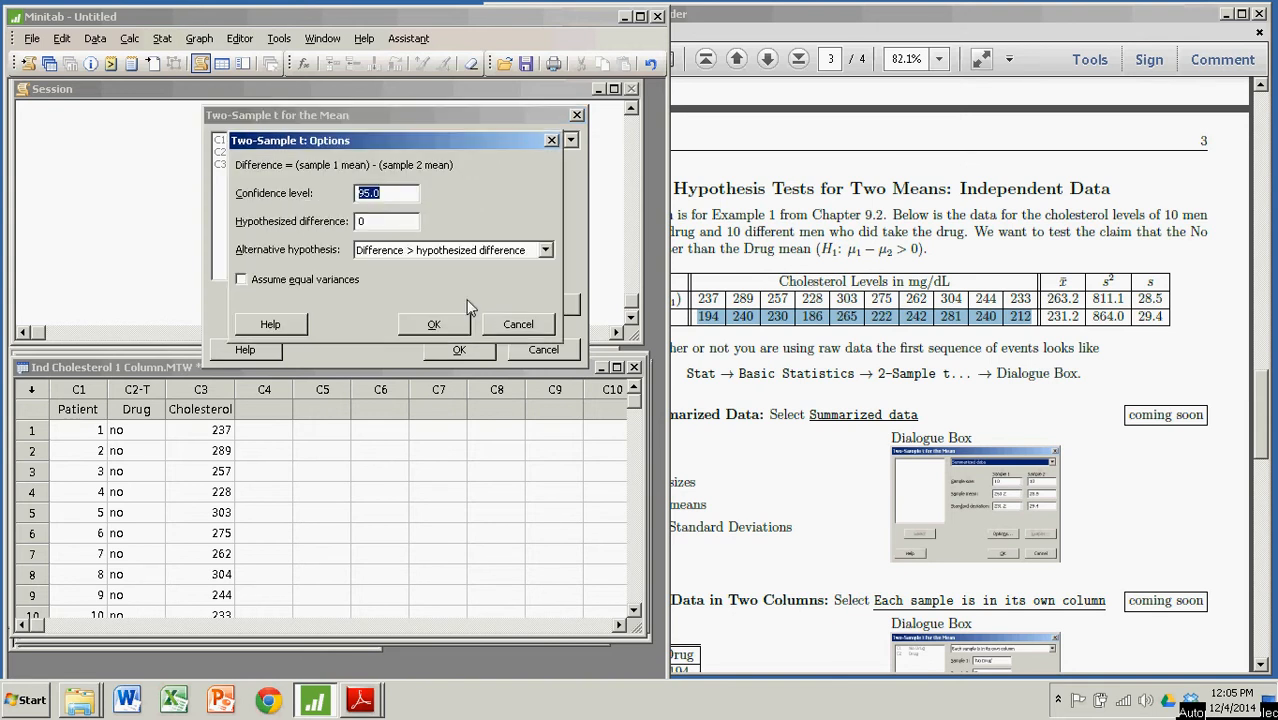
click(386, 221)
click(910, 249)
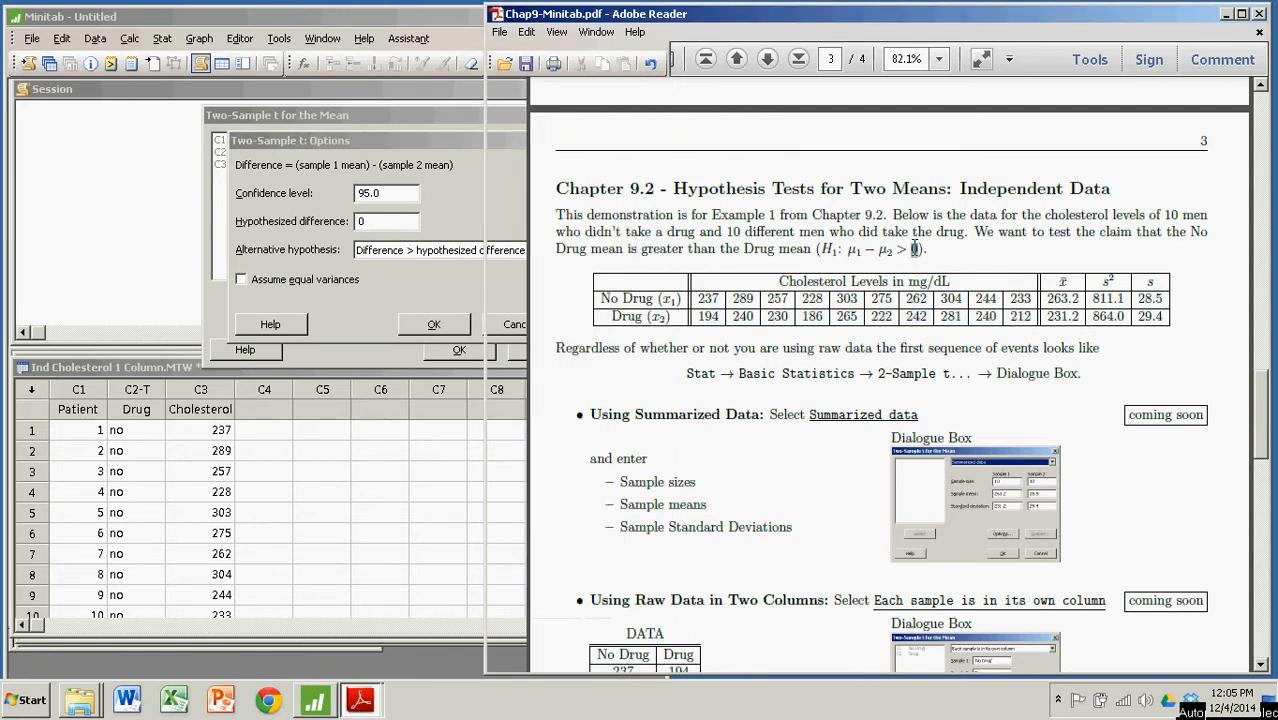
click(382, 137)
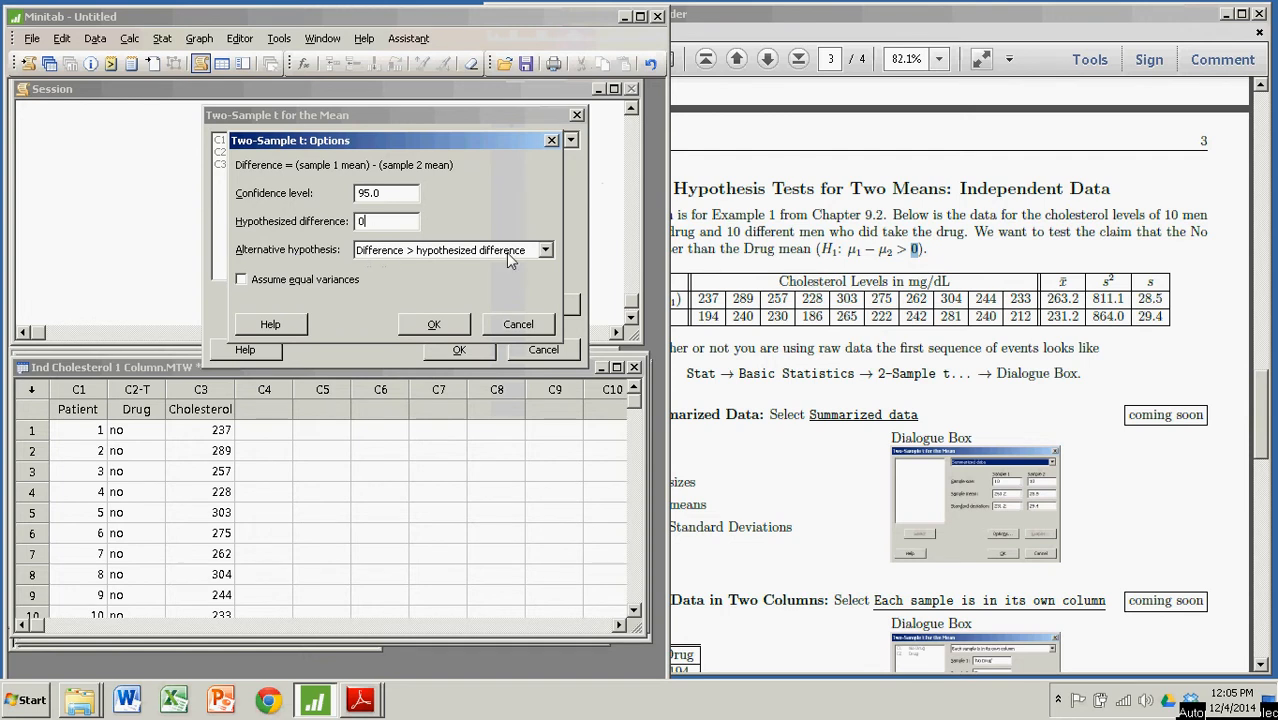
click(546, 251)
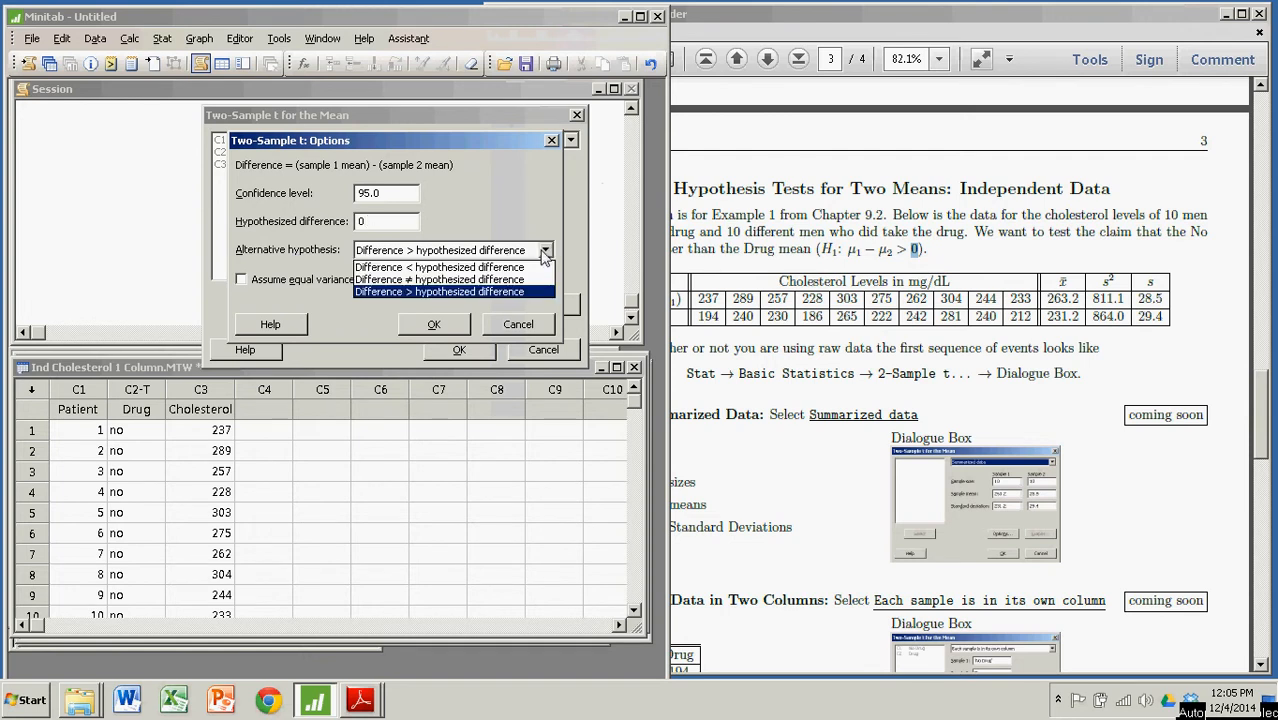
click(501, 292)
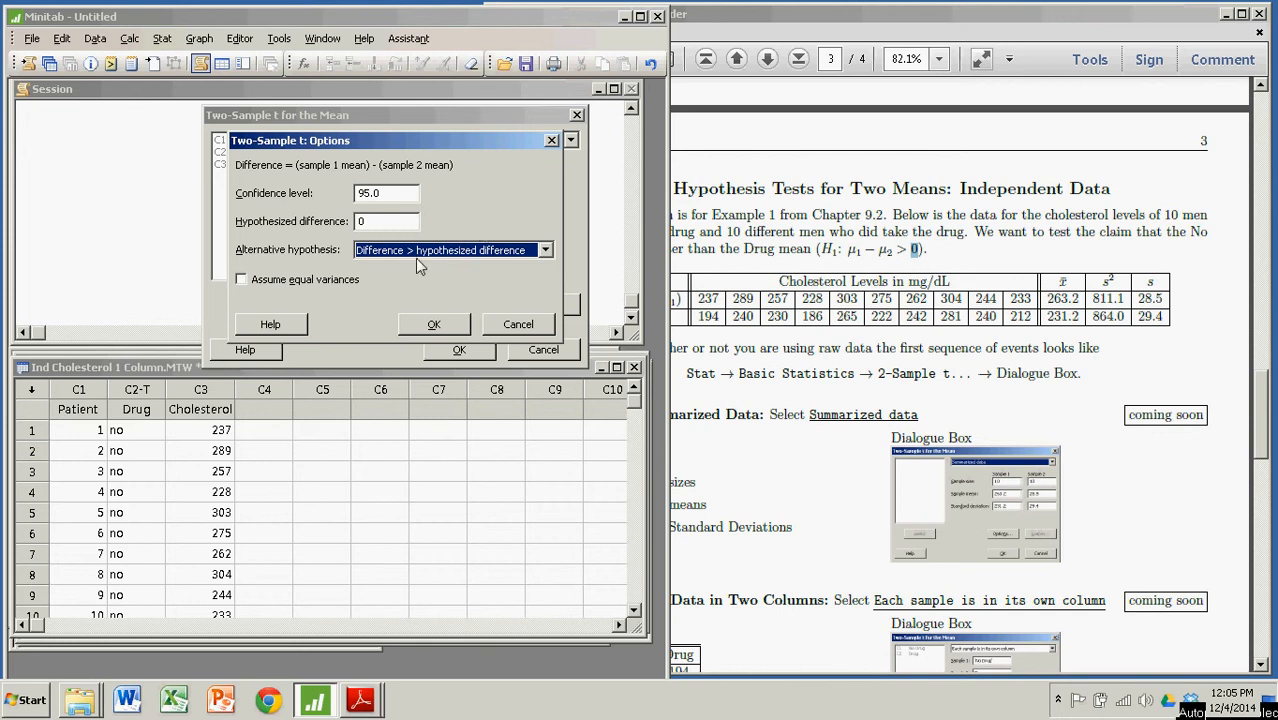
click(434, 326)
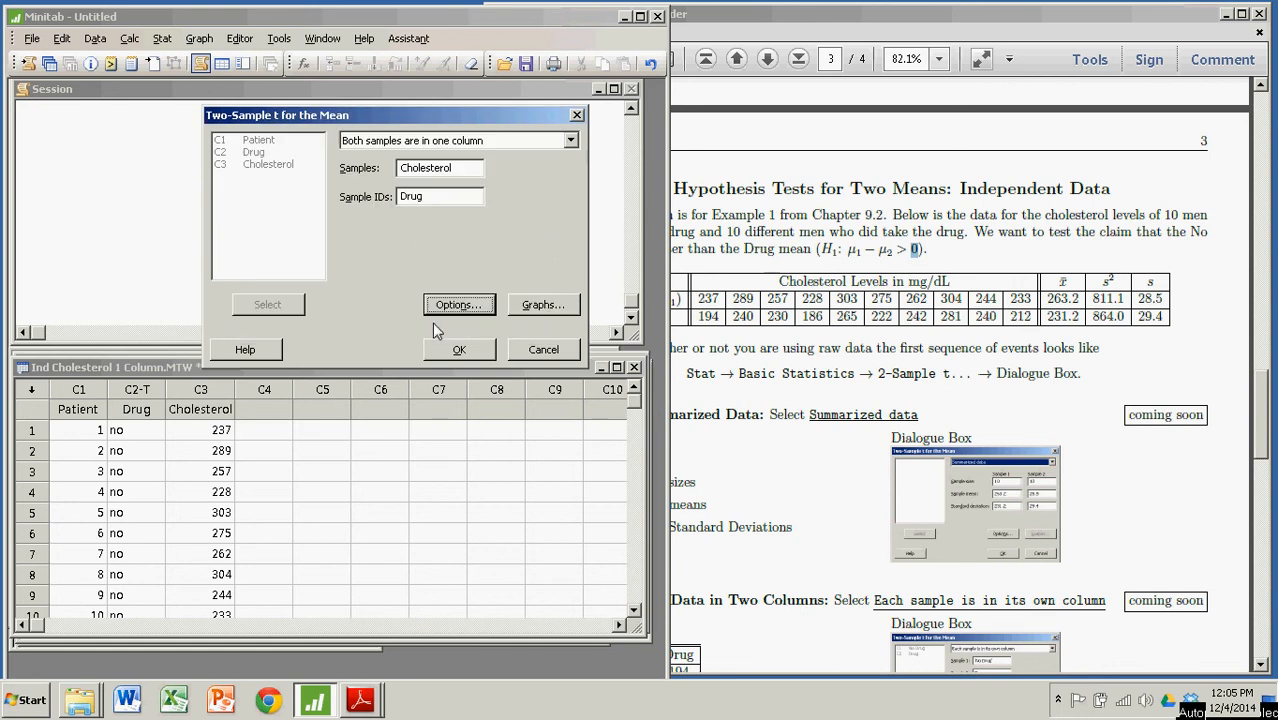
click(459, 349)
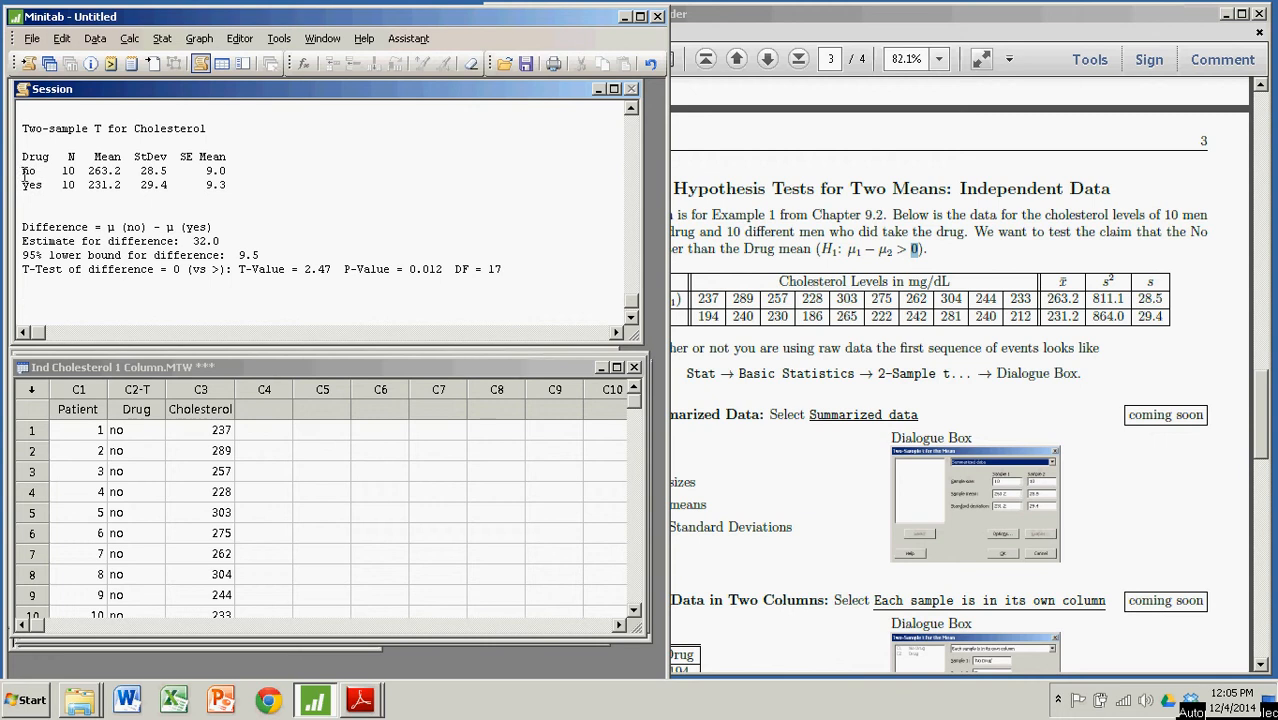
Step: Examine the summary rows for the no and yes groups and the order of the means in the output's difference definition
drag(22, 169, 276, 189)
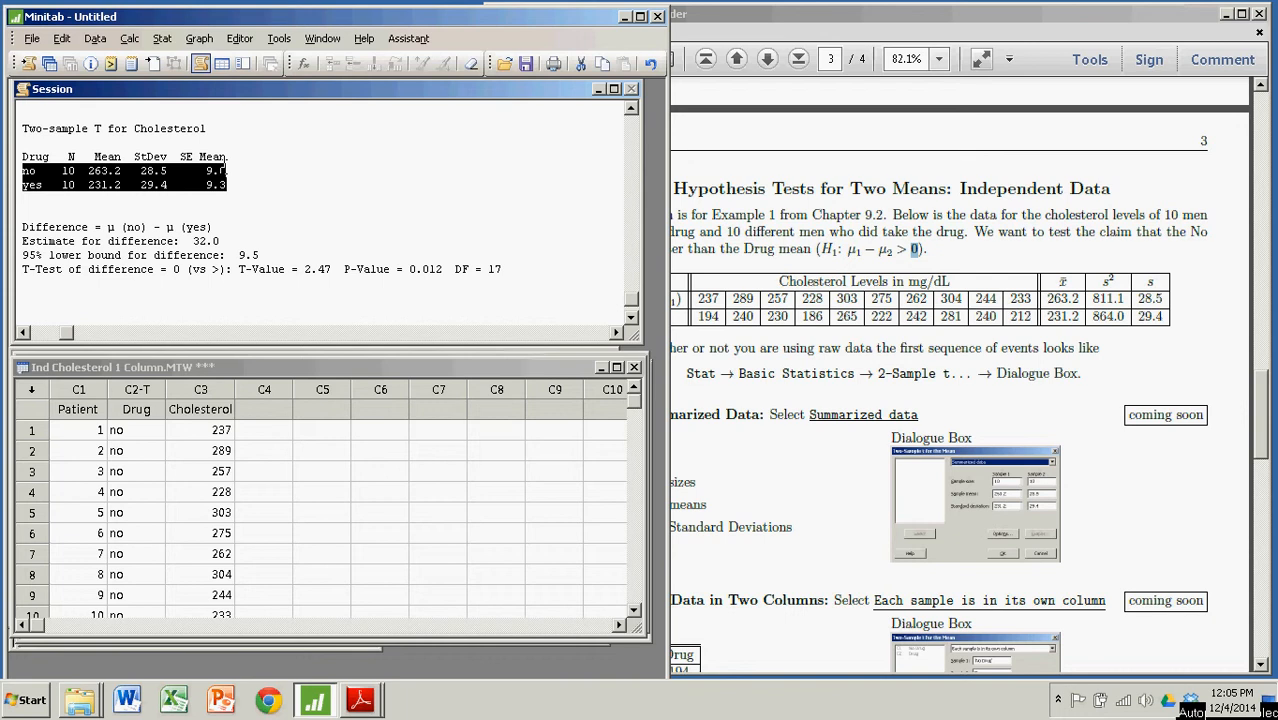
drag(23, 171, 45, 185)
click(304, 188)
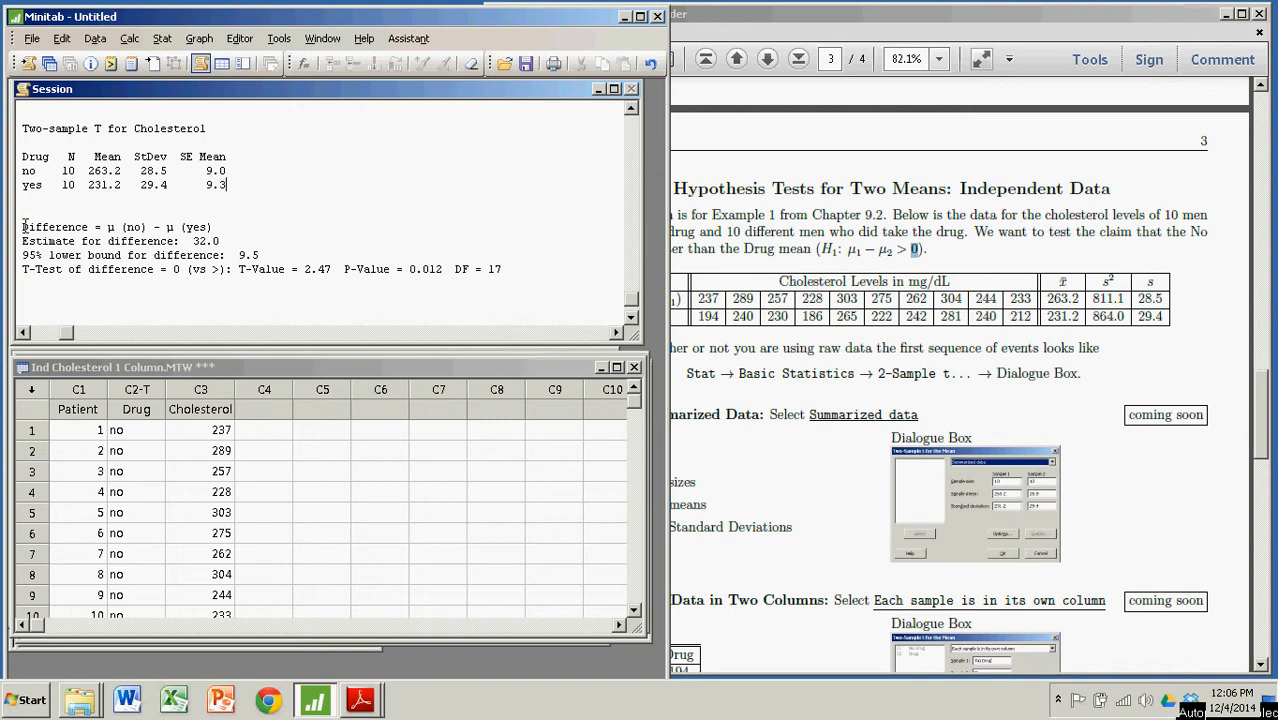
drag(23, 227, 212, 227)
click(137, 227)
drag(101, 227, 150, 227)
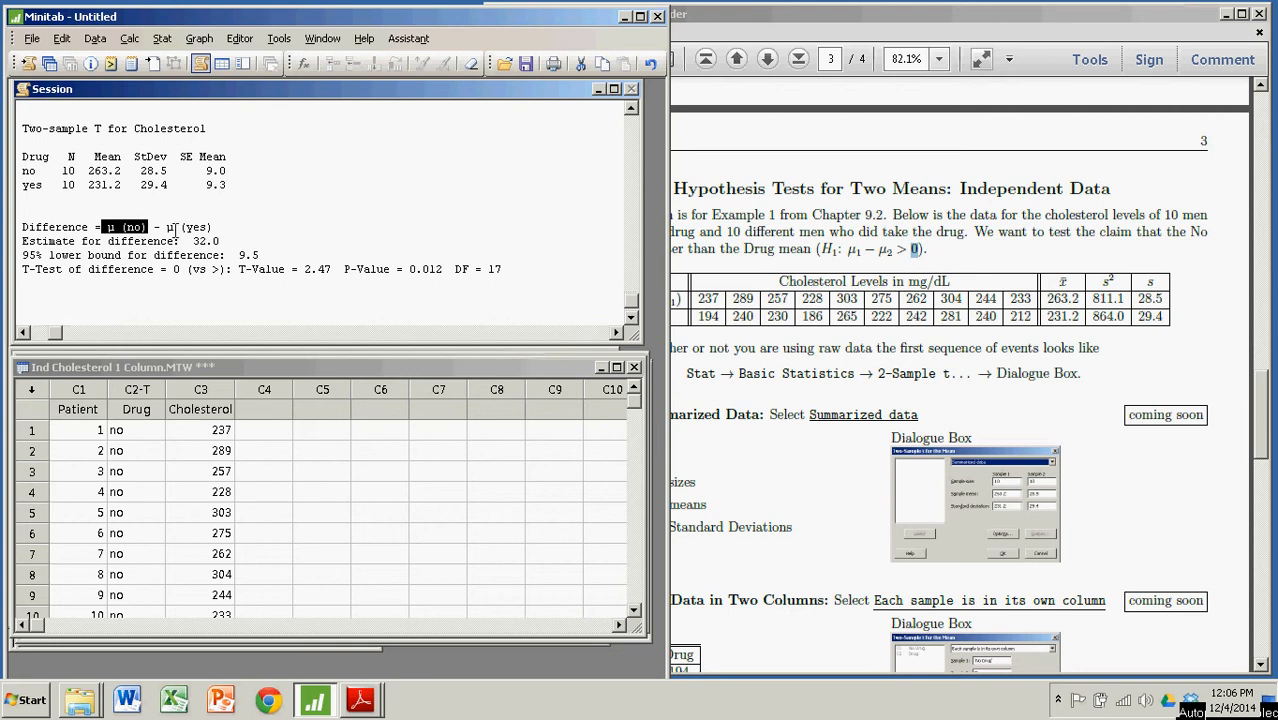
drag(160, 227, 216, 227)
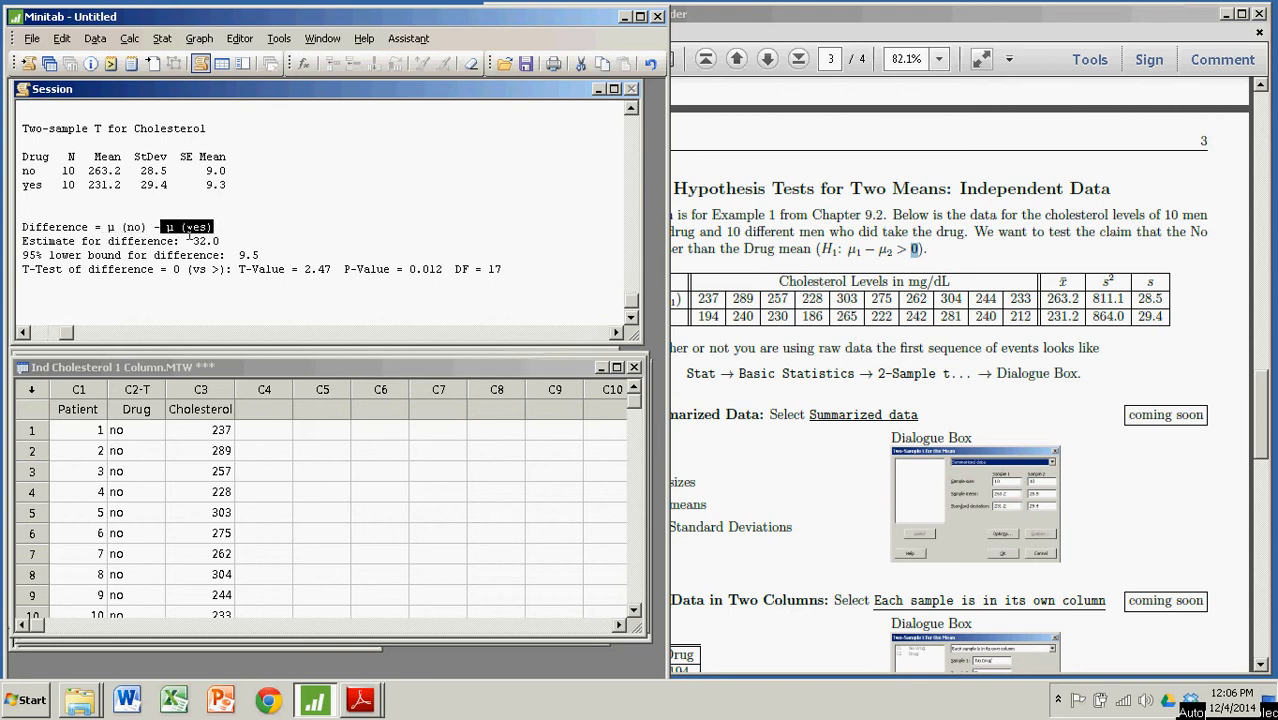
click(271, 237)
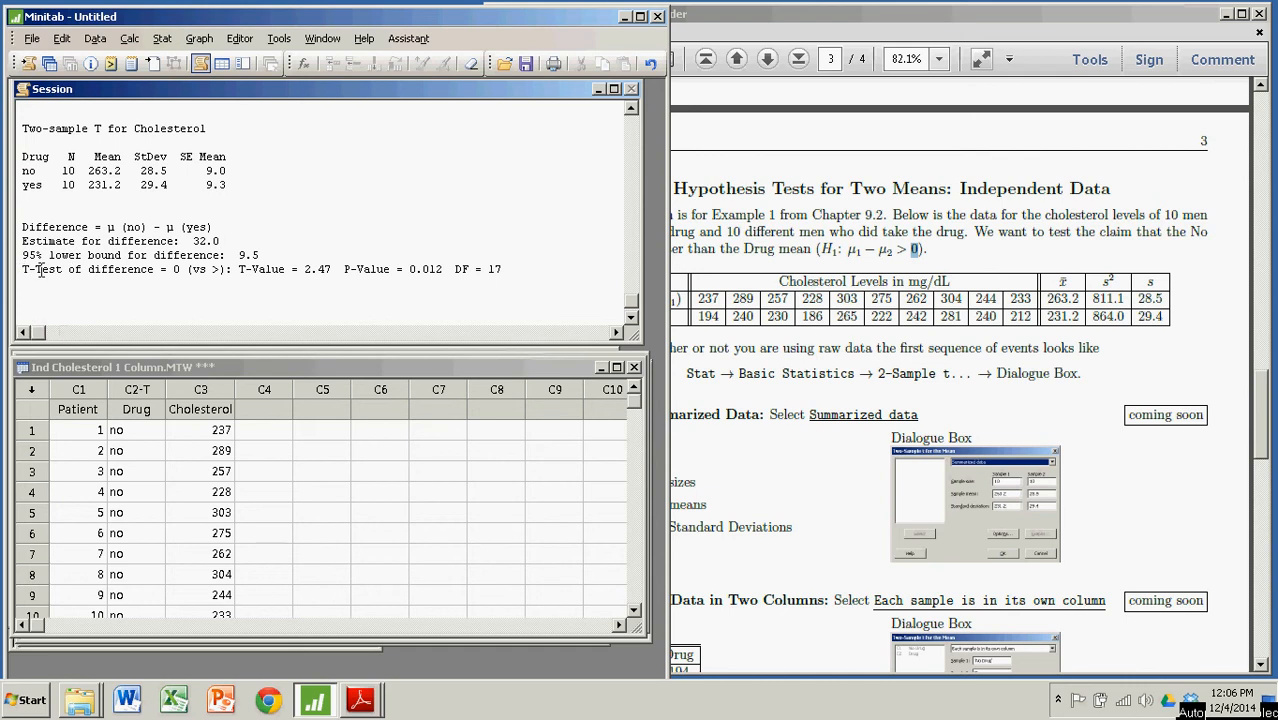
Step: Read the T-Value and P-Value in the T-Test of difference line of the session output
drag(23, 269, 155, 270)
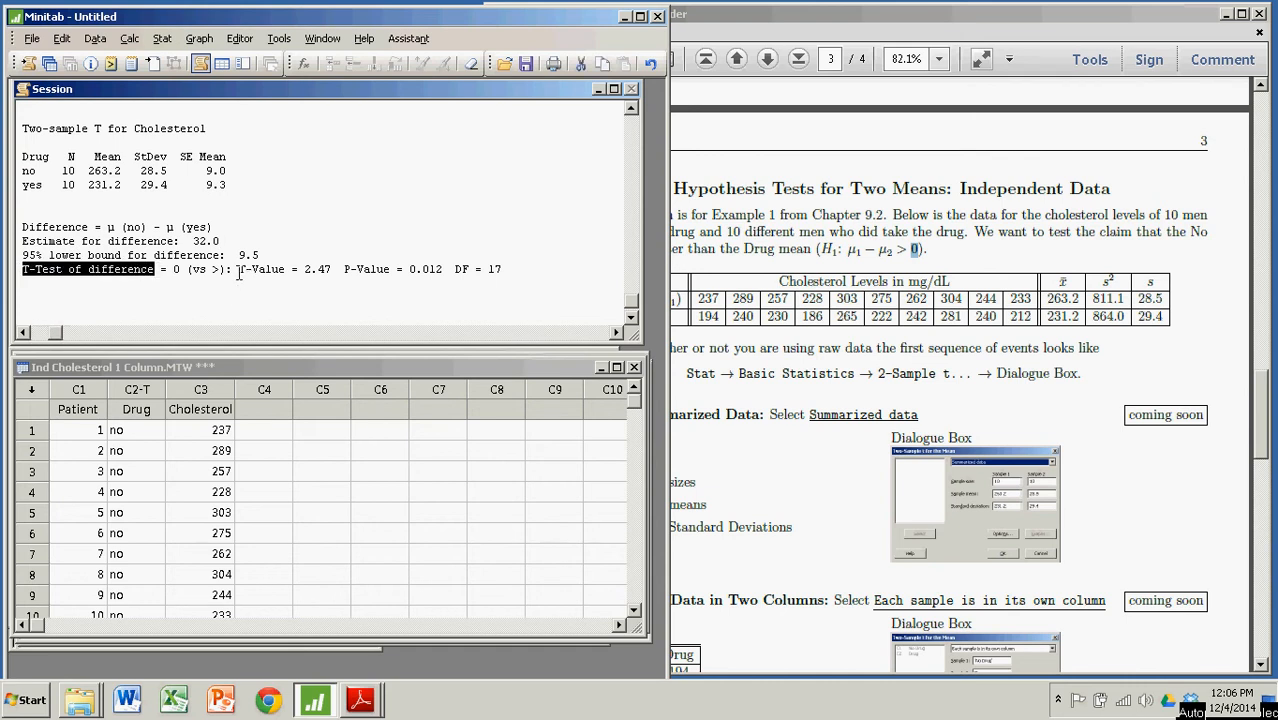
drag(235, 270, 331, 270)
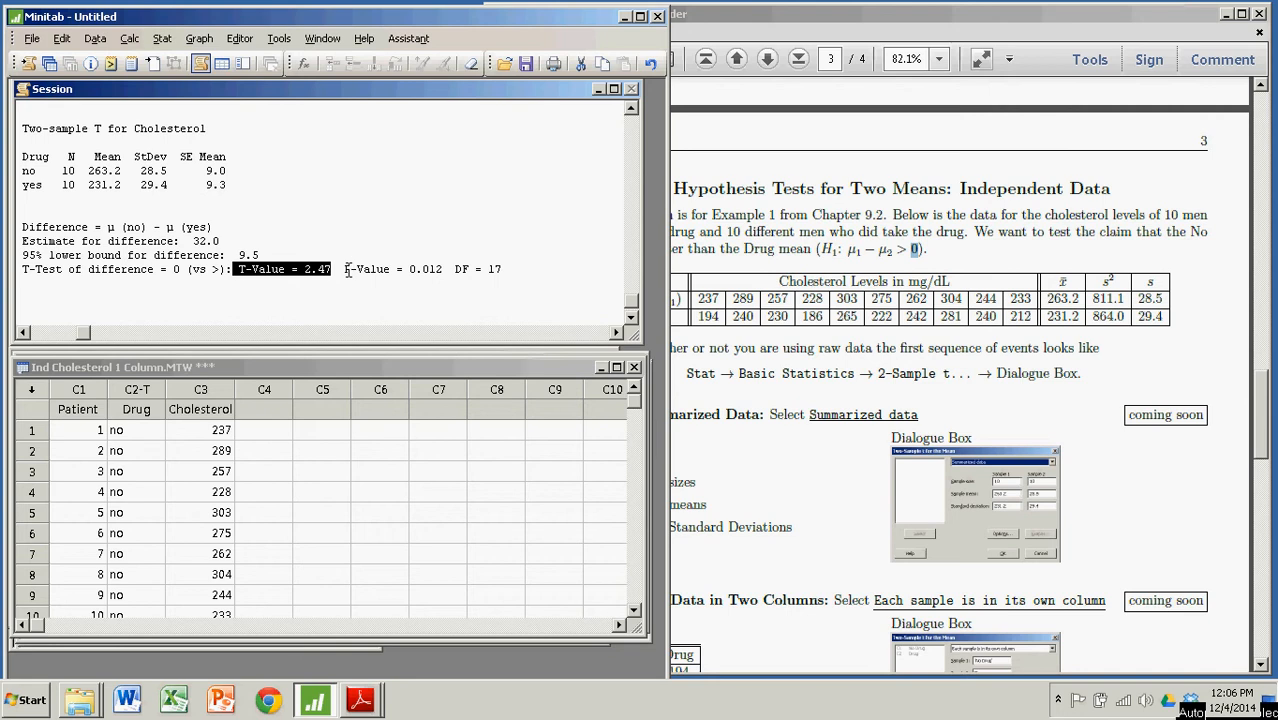
drag(345, 270, 445, 268)
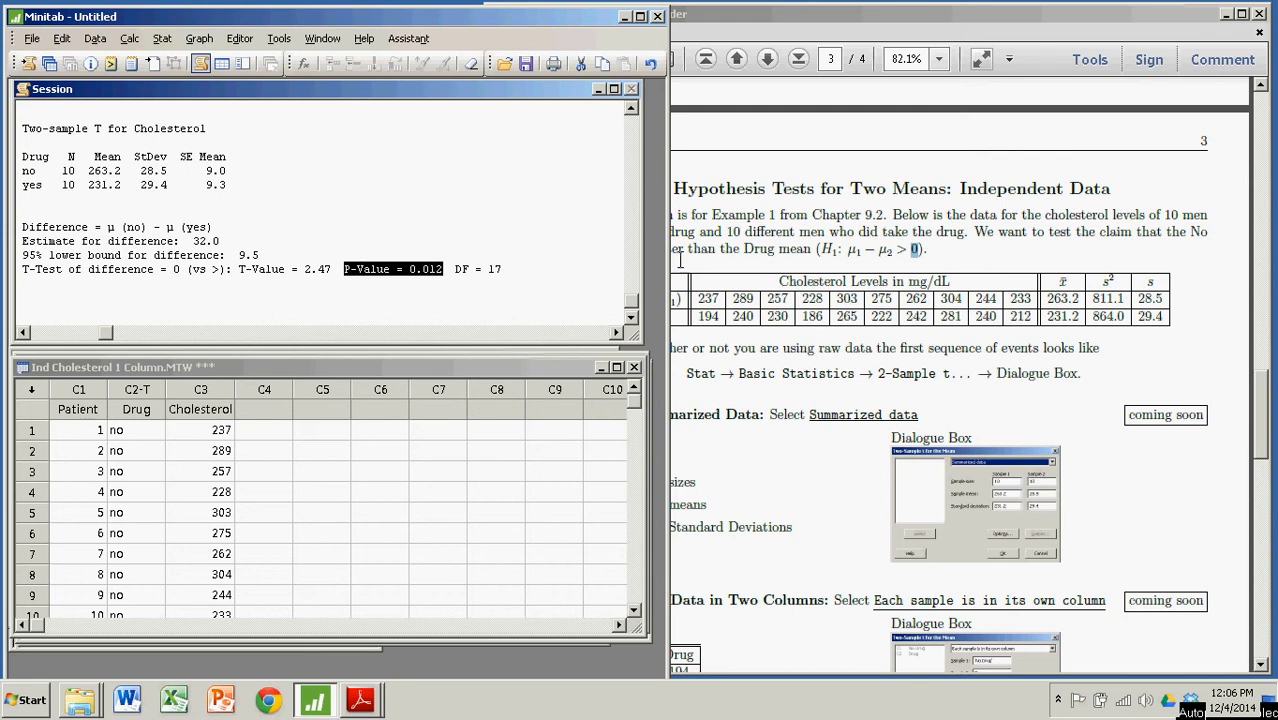
Step: Compare μ1 and μ2 in the Adobe Reader handout's alternative hypothesis with the group order in the Minitab worksheet, and return to the handout
click(702, 230)
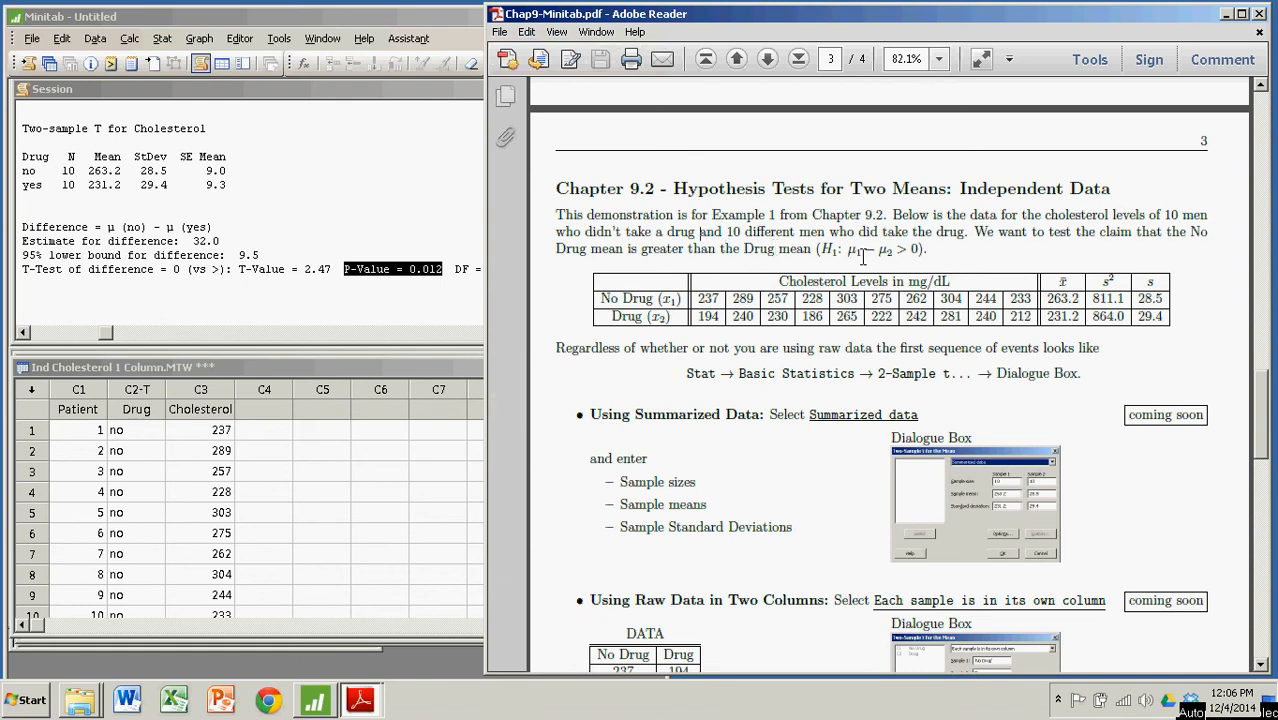
drag(847, 252, 863, 254)
drag(877, 252, 893, 256)
click(336, 207)
click(322, 372)
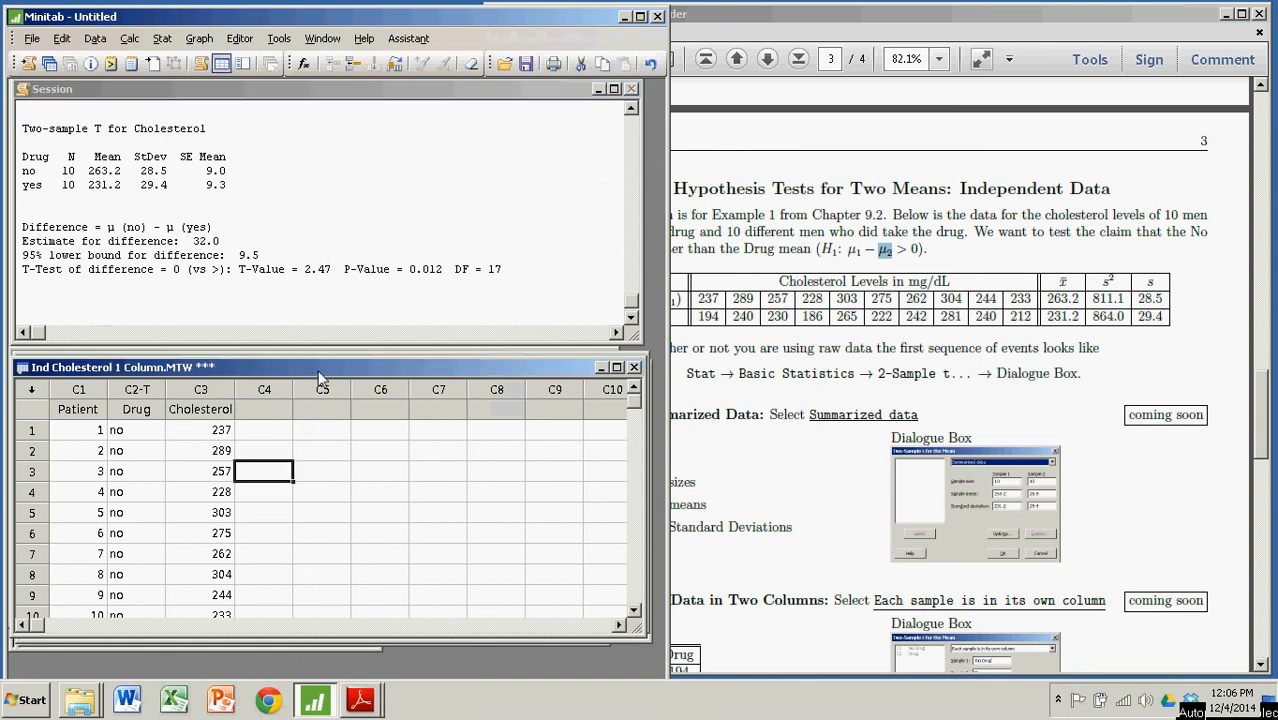
scroll(313, 525, down, 1)
scroll(325, 520, up, 1)
click(770, 17)
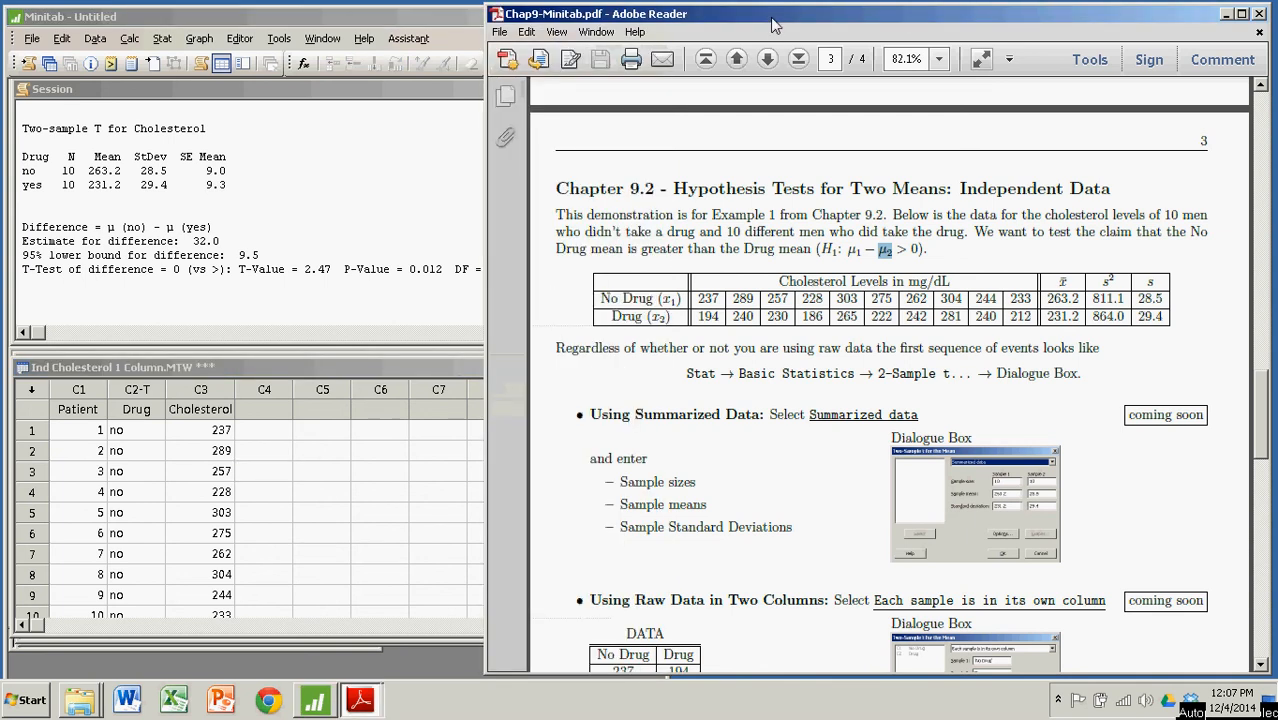